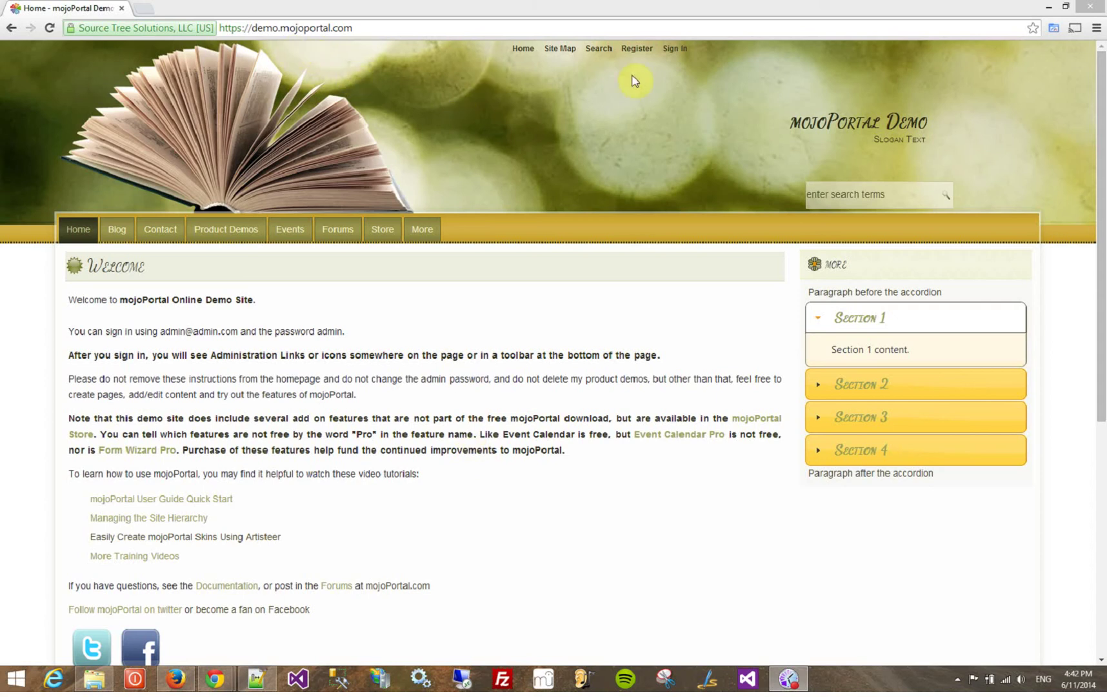
Sign in to the demo site with the saved administrator e-mail and password
left_click(673, 52)
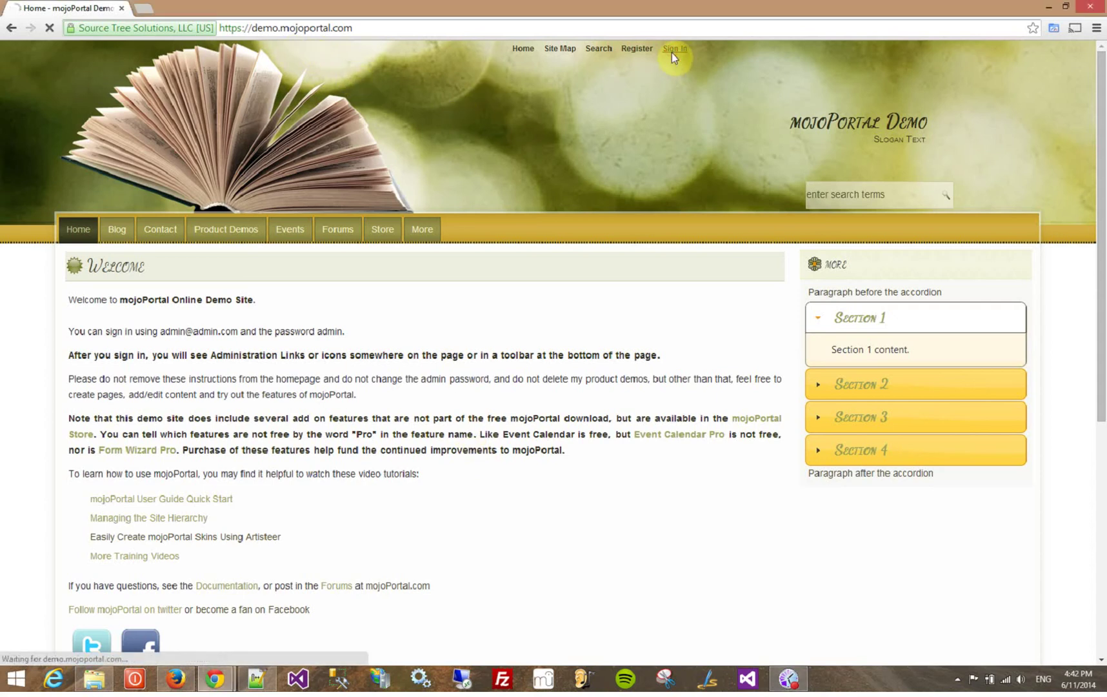
left_click(181, 282)
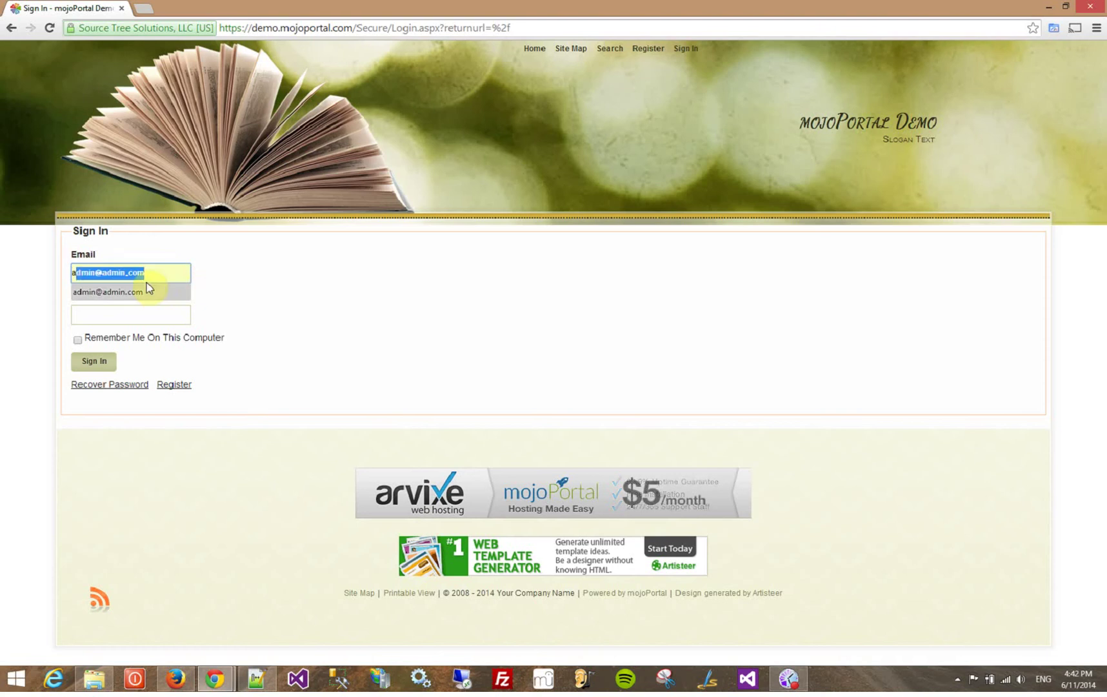
left_click(120, 293)
left_click(113, 312)
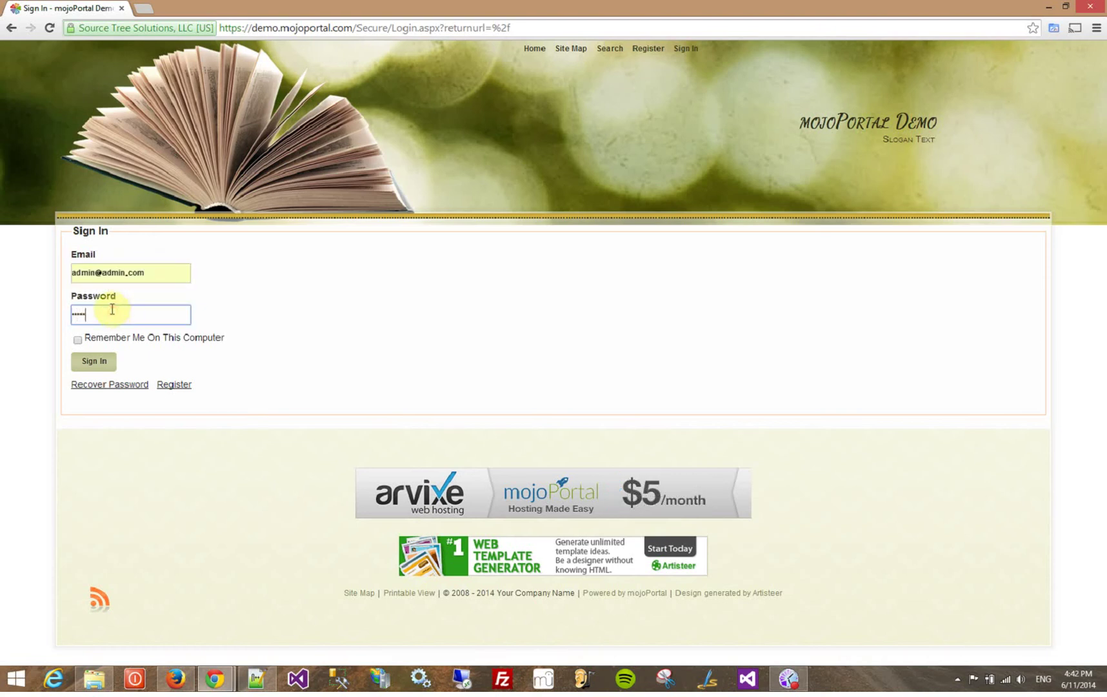
left_click(86, 360)
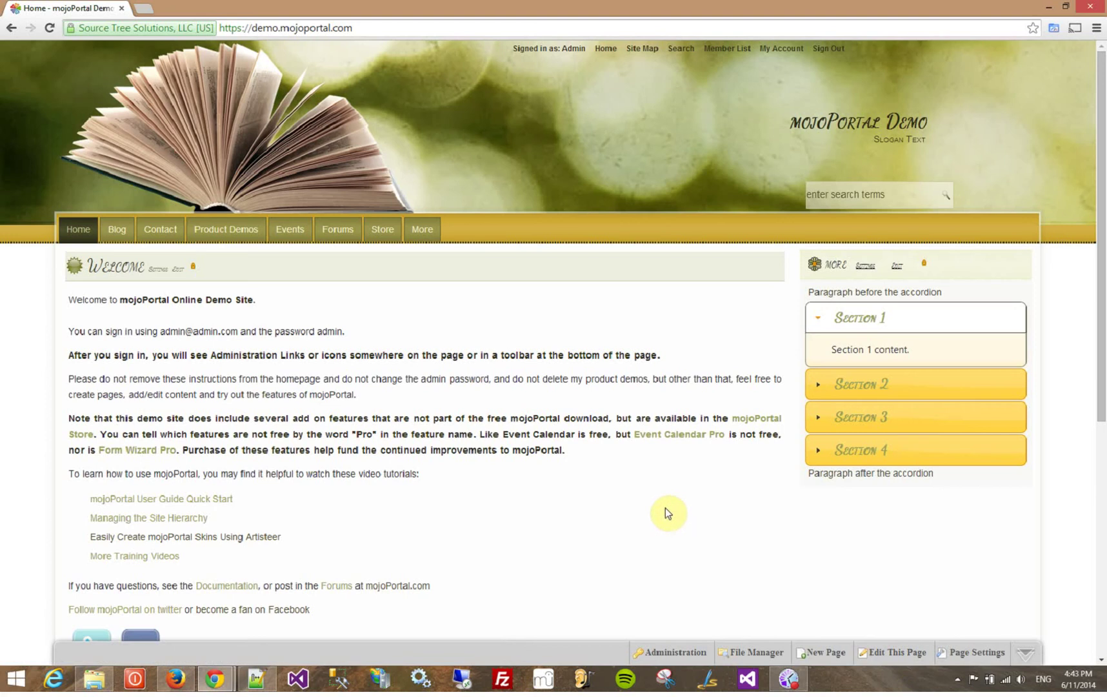
Add a new page with parent Root and page name 'My Garden'
left_click(824, 654)
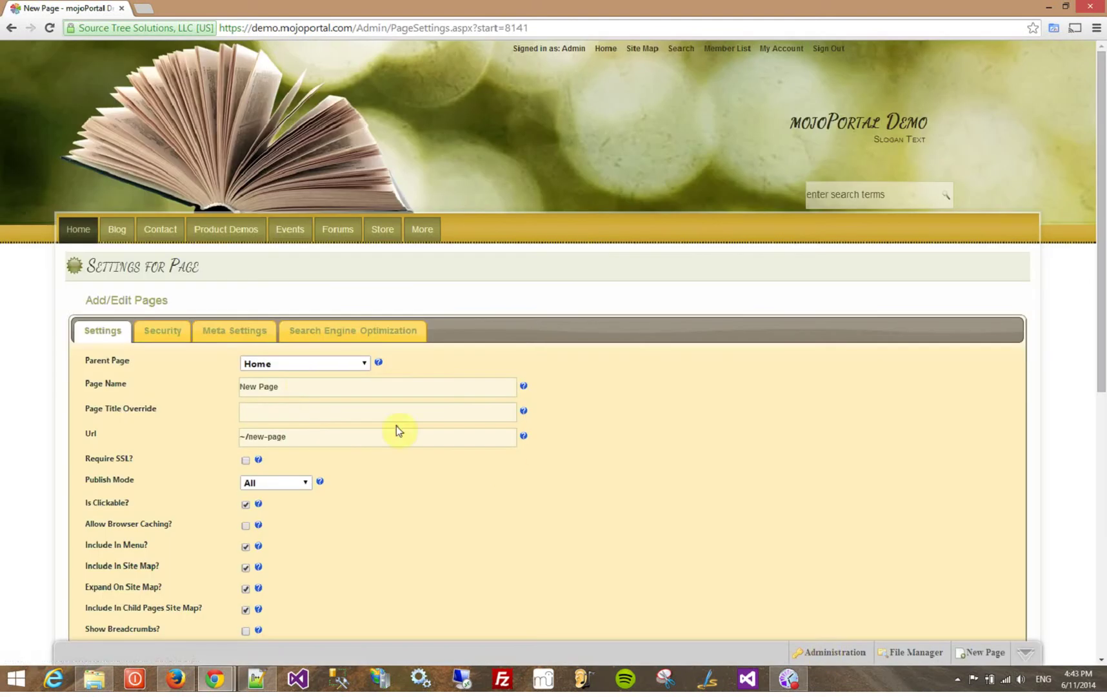
left_click(361, 364)
left_click(305, 379)
left_click(304, 393)
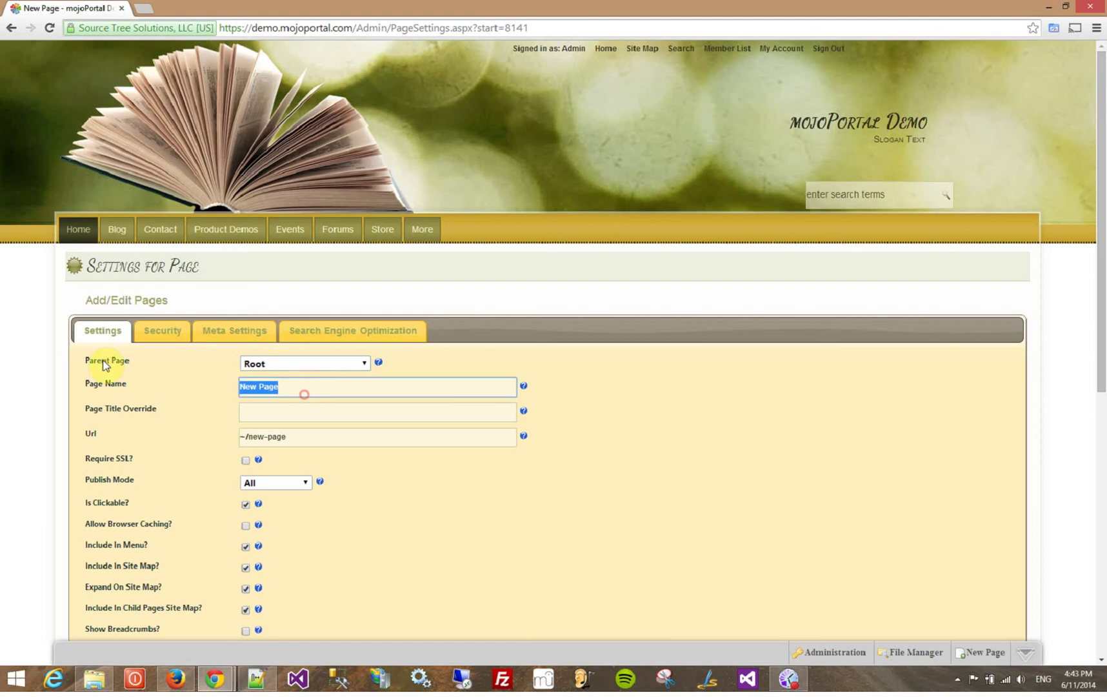
type("My Garden")
key("Tab")
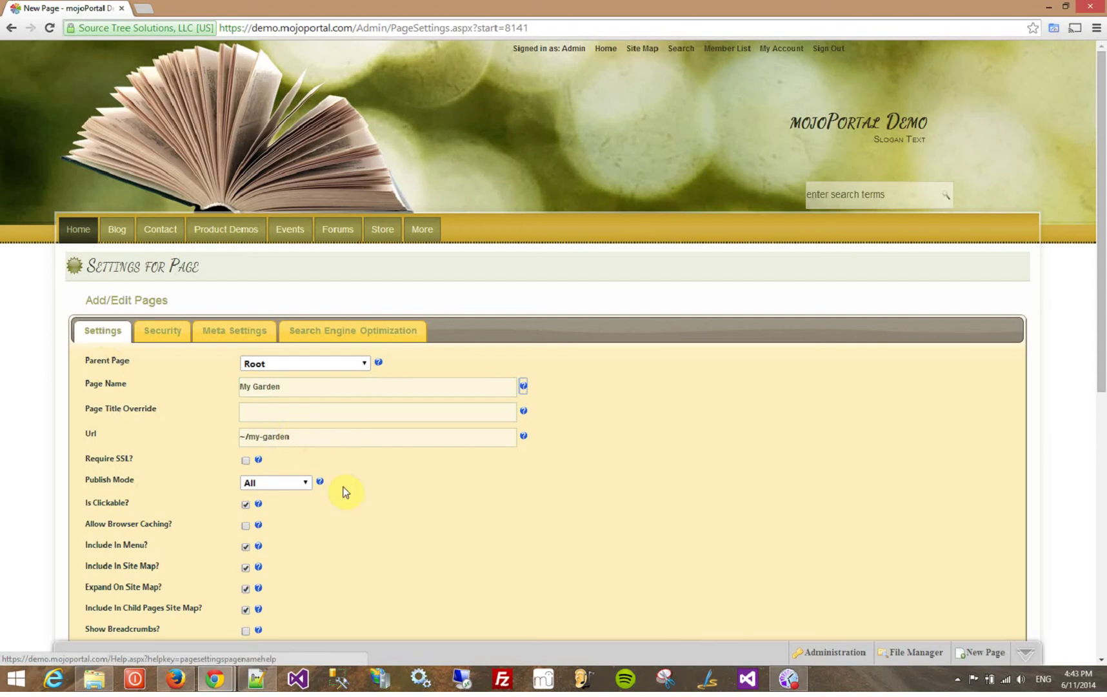
scroll(344, 491, "down", 5)
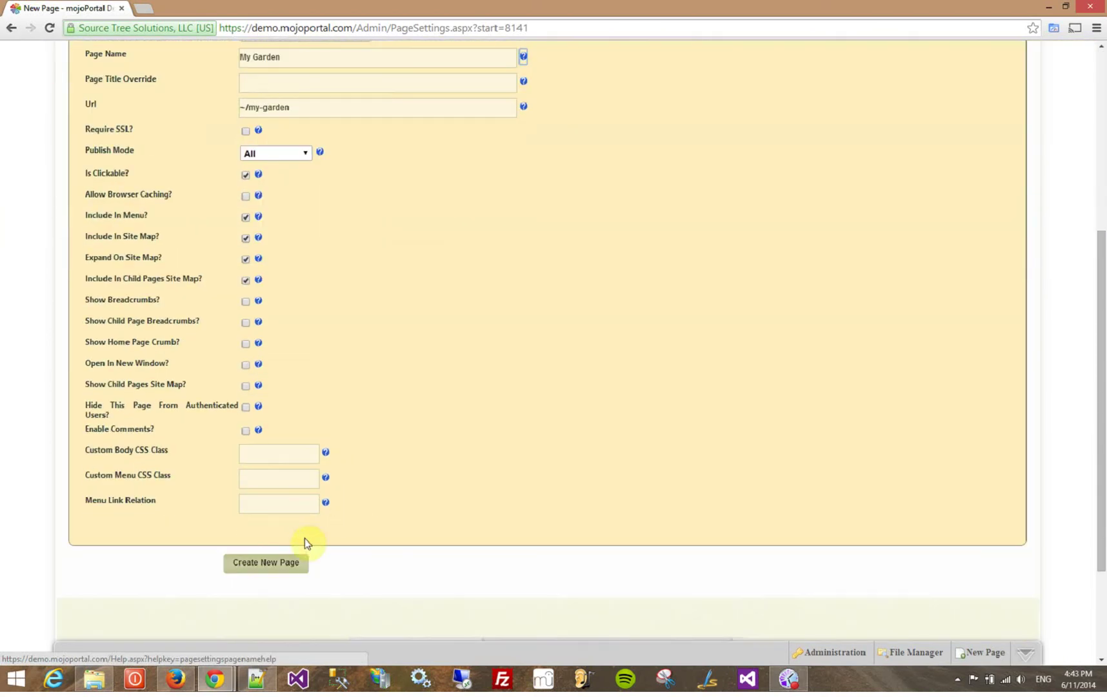
left_click(261, 563)
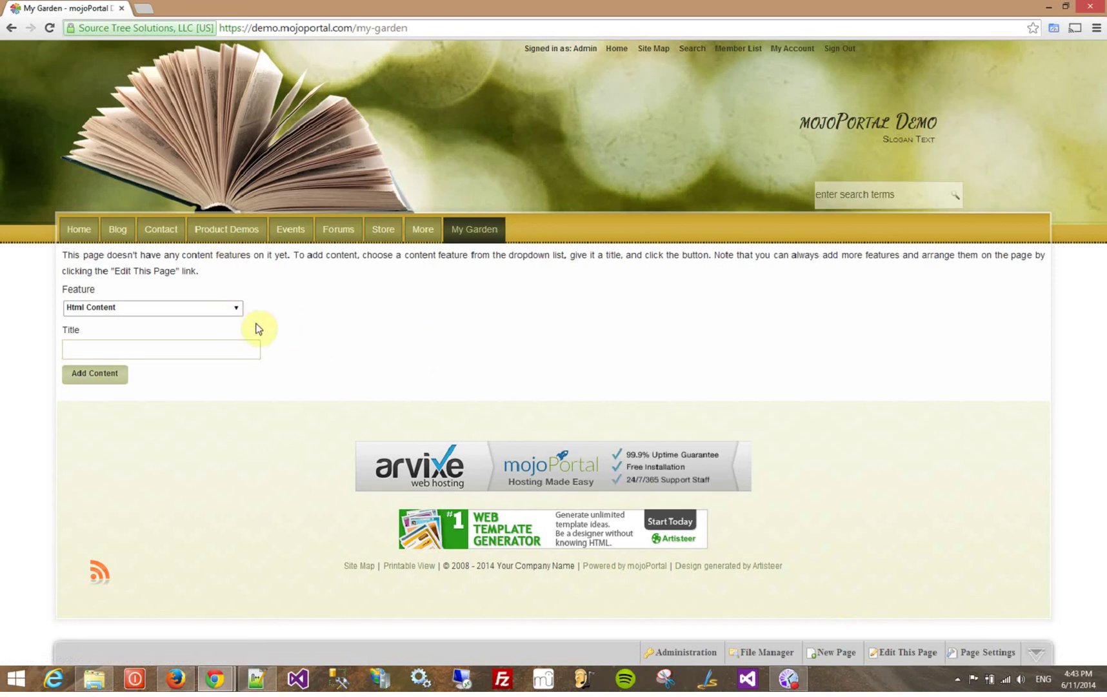
Add an Html Content feature titled 'My Garden' to the page
left_click(237, 310)
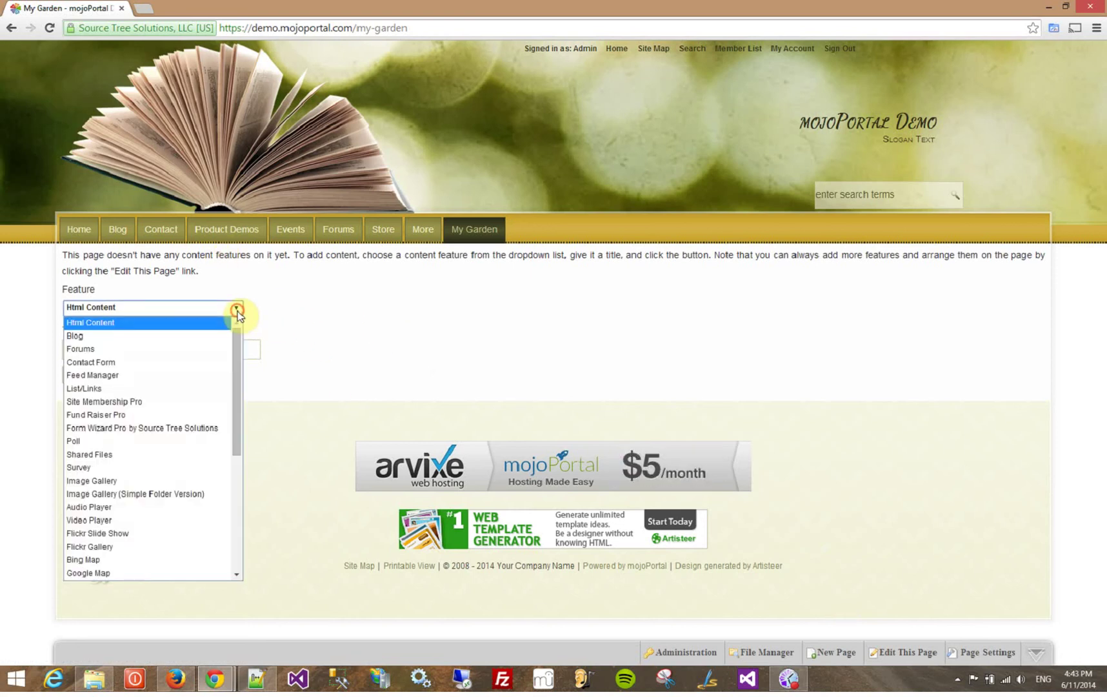
left_click(238, 313)
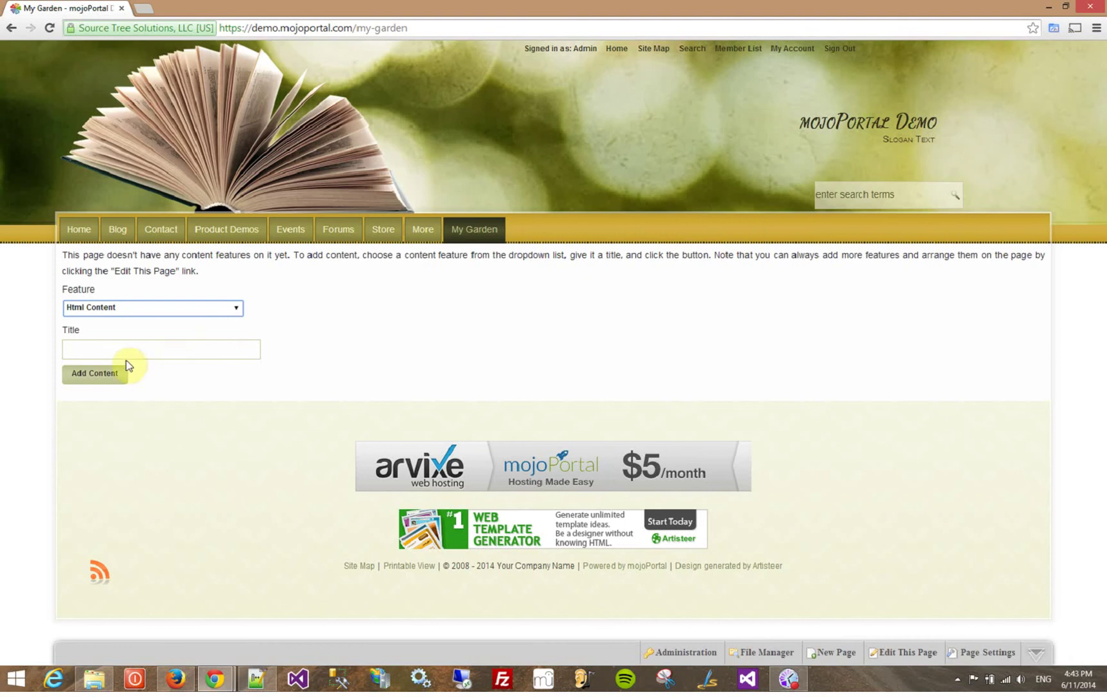
left_click(102, 344)
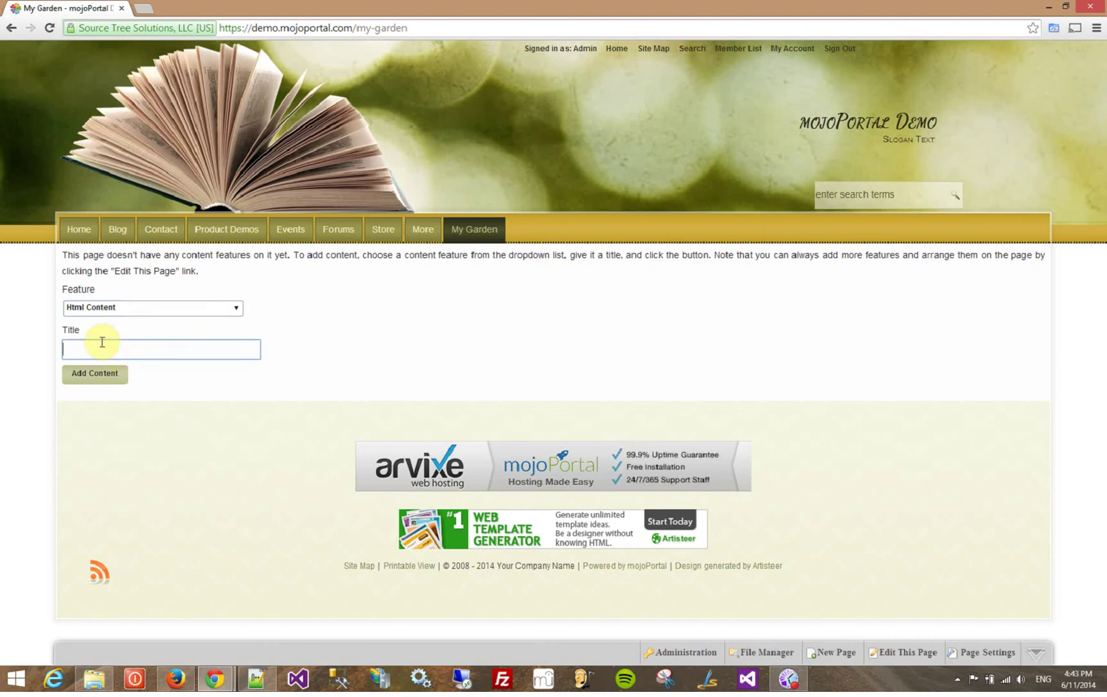
type("My Garden")
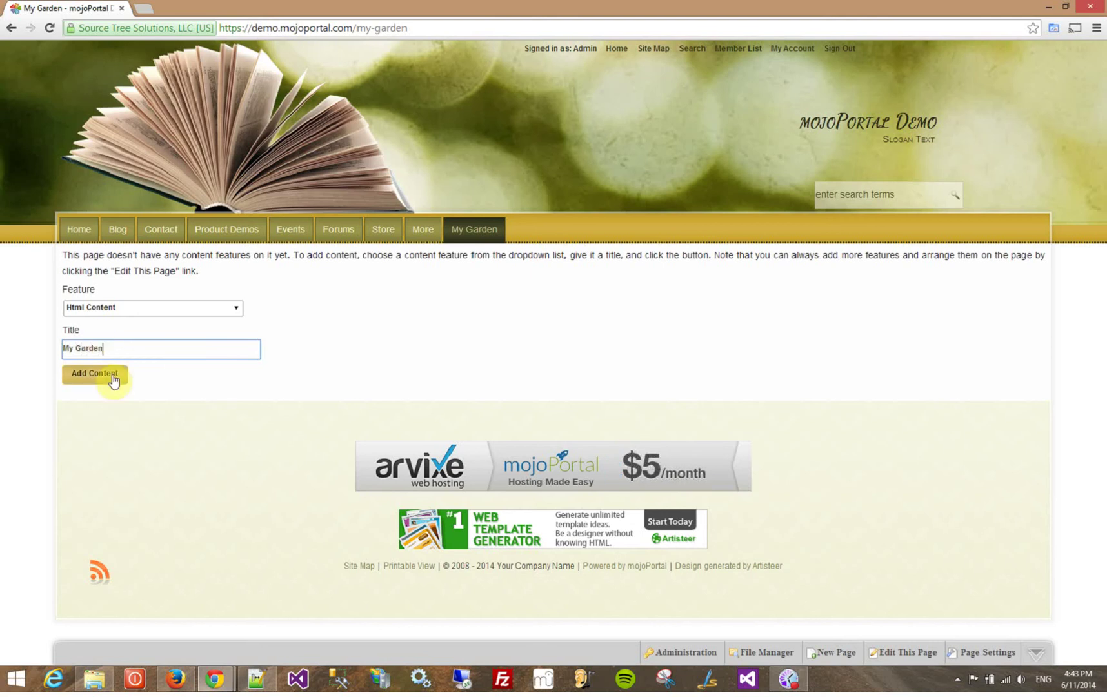
left_click(95, 373)
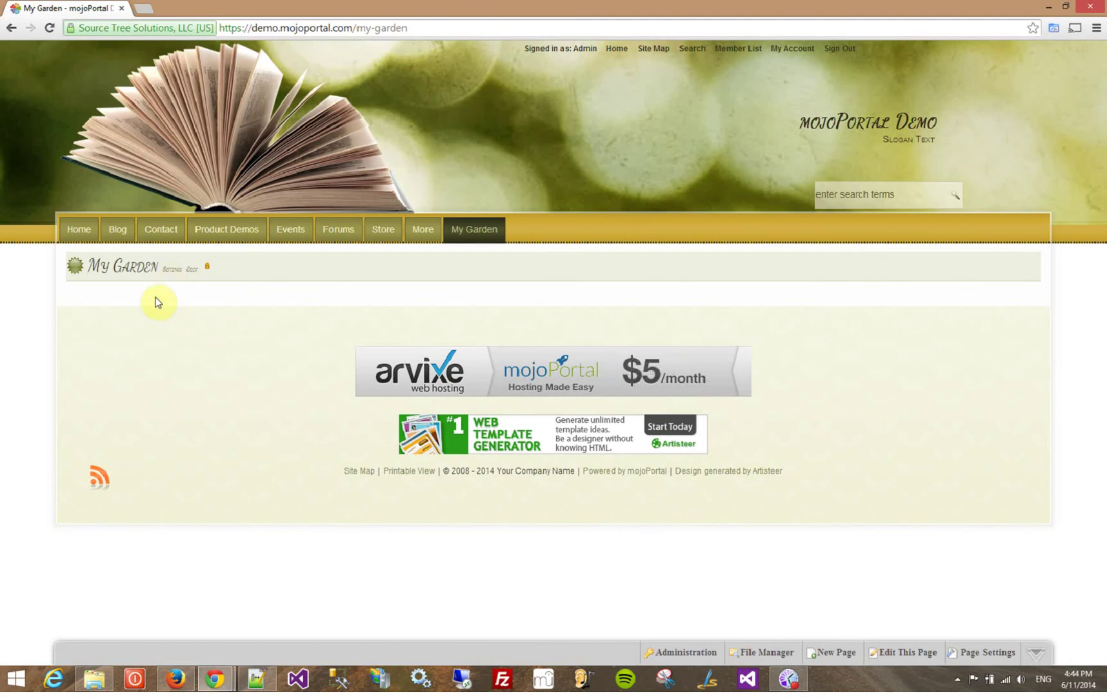
Save 'Editing' as the body text of the My Garden block
left_click(192, 275)
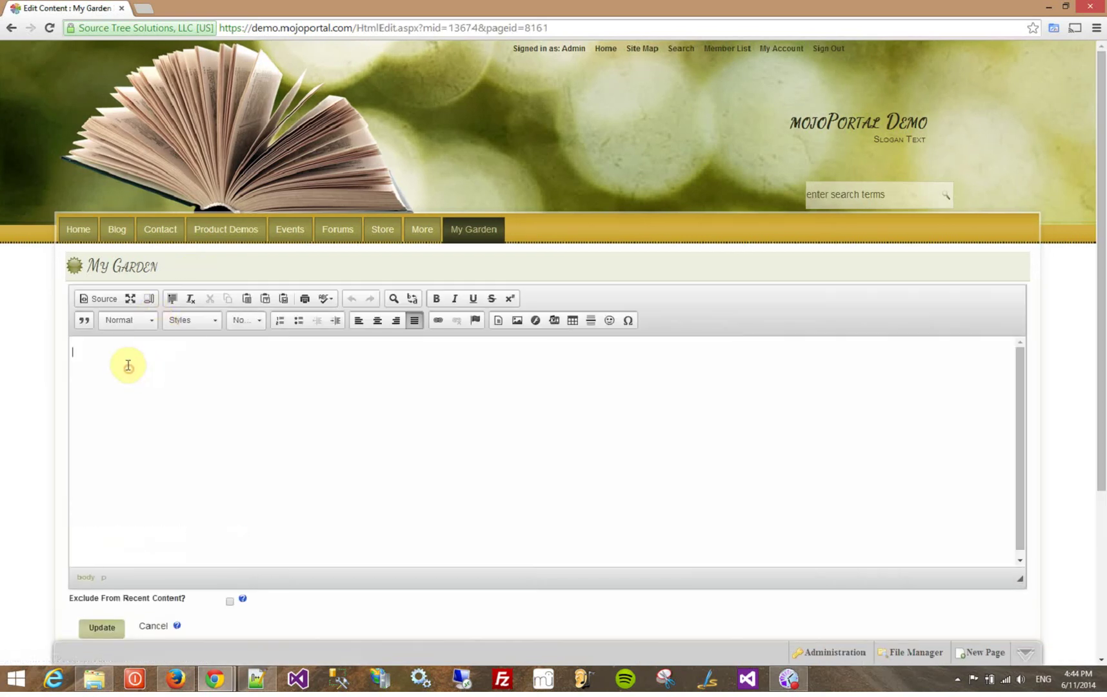
left_click(112, 629)
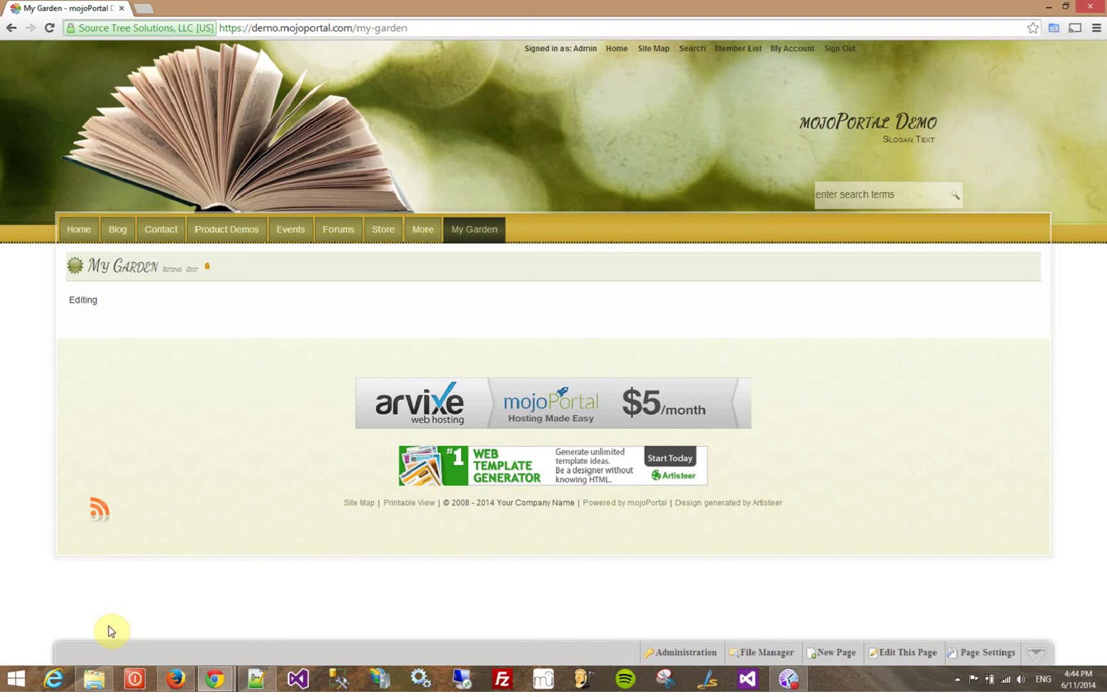
Inline-edit the text to 'My garden is doing well this year!' and restore down the browser
left_click(209, 271)
left_click(136, 306)
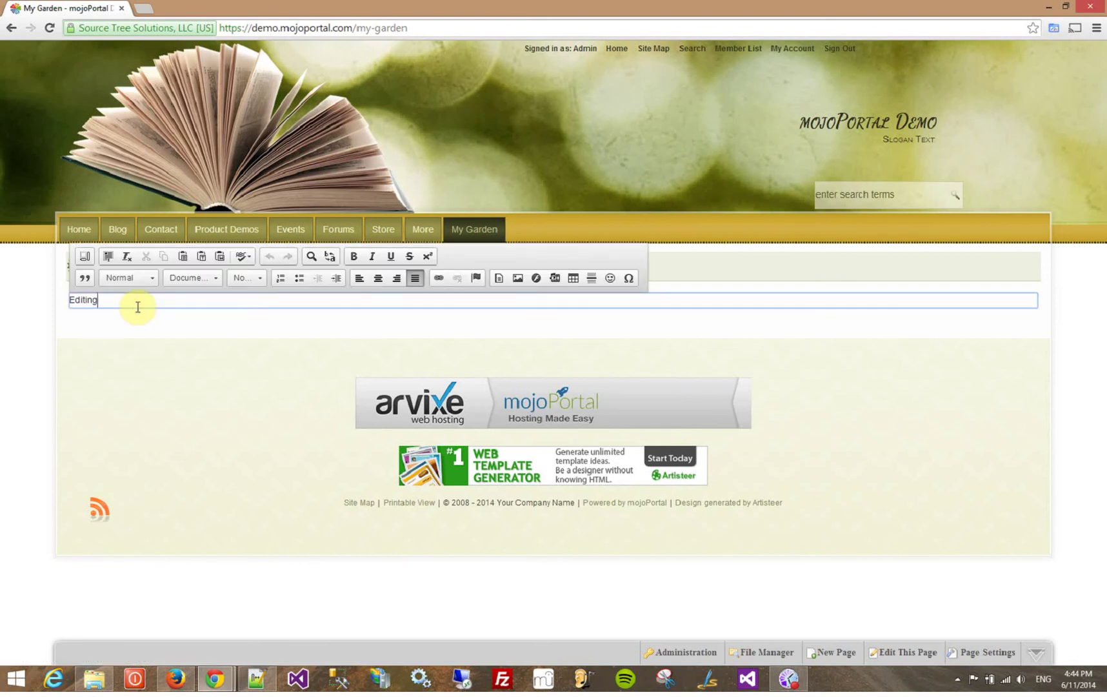
key("BackSpace")
key("BackSpace")
key("BackSpace")
key("BackSpace")
key("BackSpace")
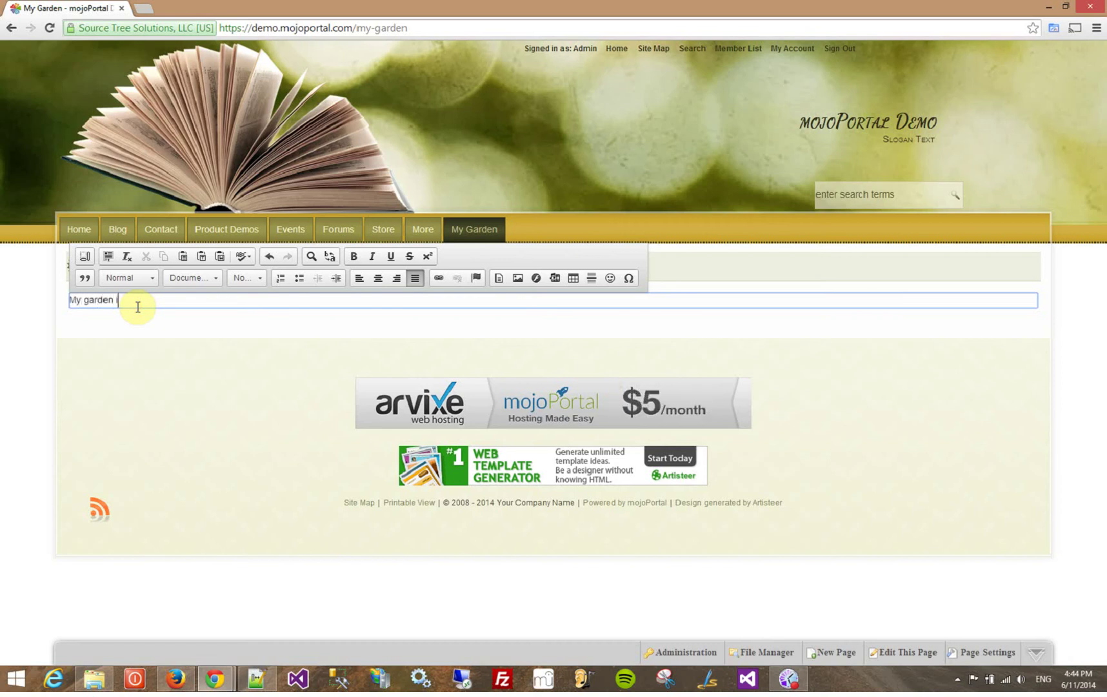
type("My garden is doing well this yea")
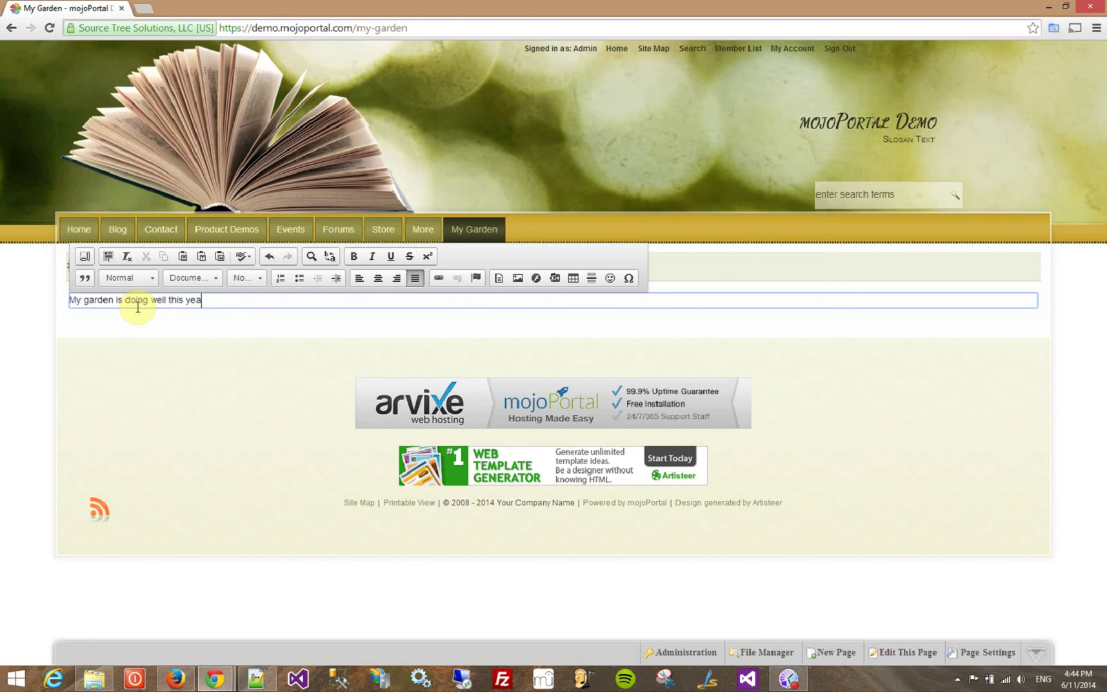
type("r!")
key("Return")
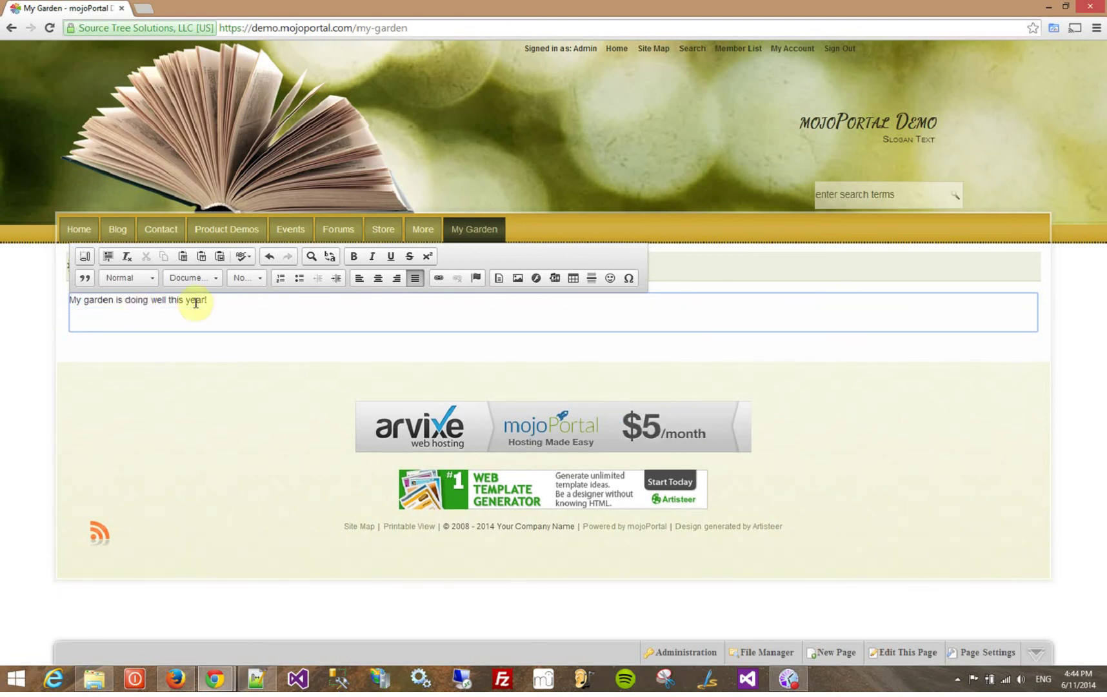
left_click(1064, 8)
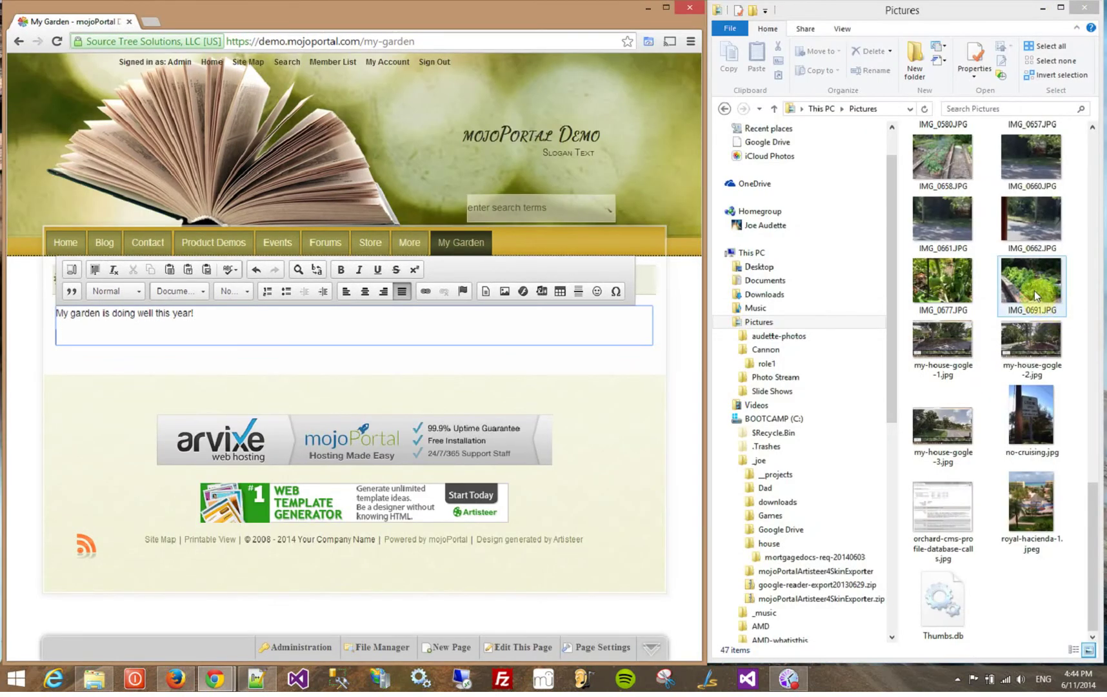
Drop the lettuce photo IMG_0691.JPG into the editor and start a new line below it
left_click_drag(1034, 290, 97, 339)
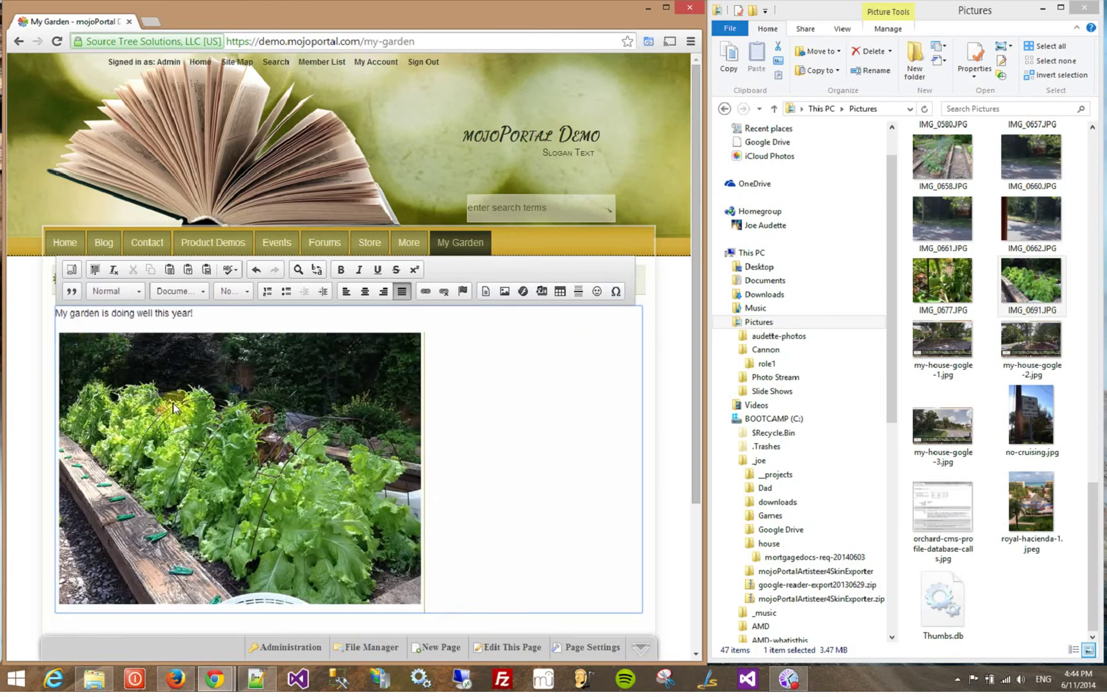
left_click(448, 487)
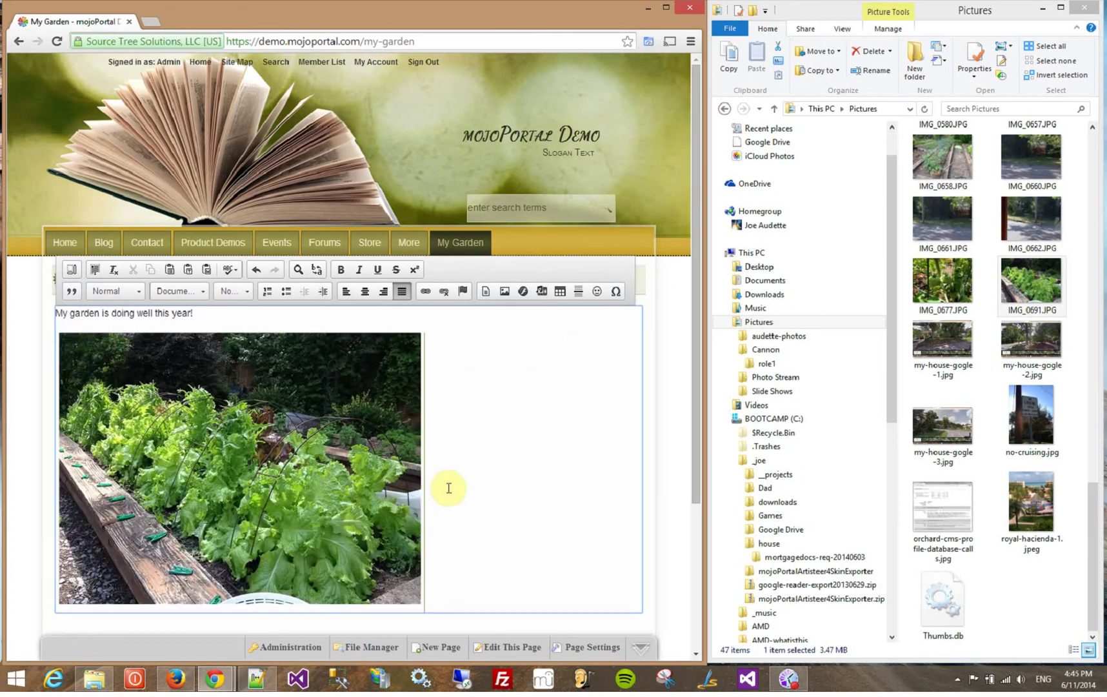
key("Return")
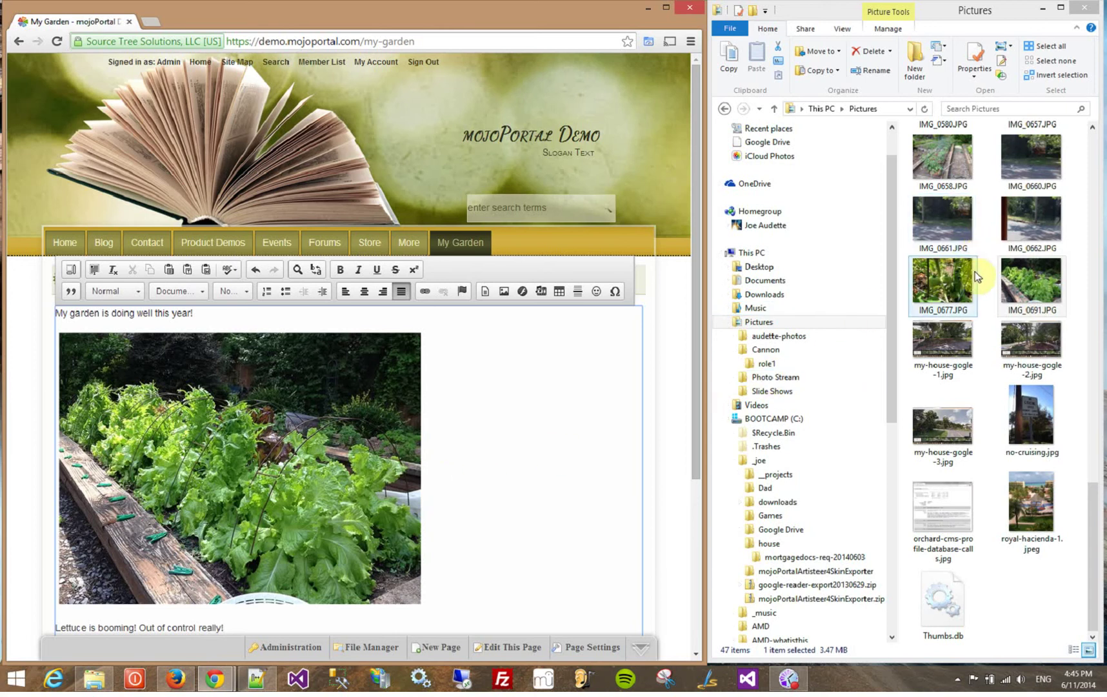
Drop the tomato photo IMG_0677.JPG beneath the lettuce caption and exit inline editing
left_click_drag(951, 287, 810, 378)
scroll(524, 425, "down", 2)
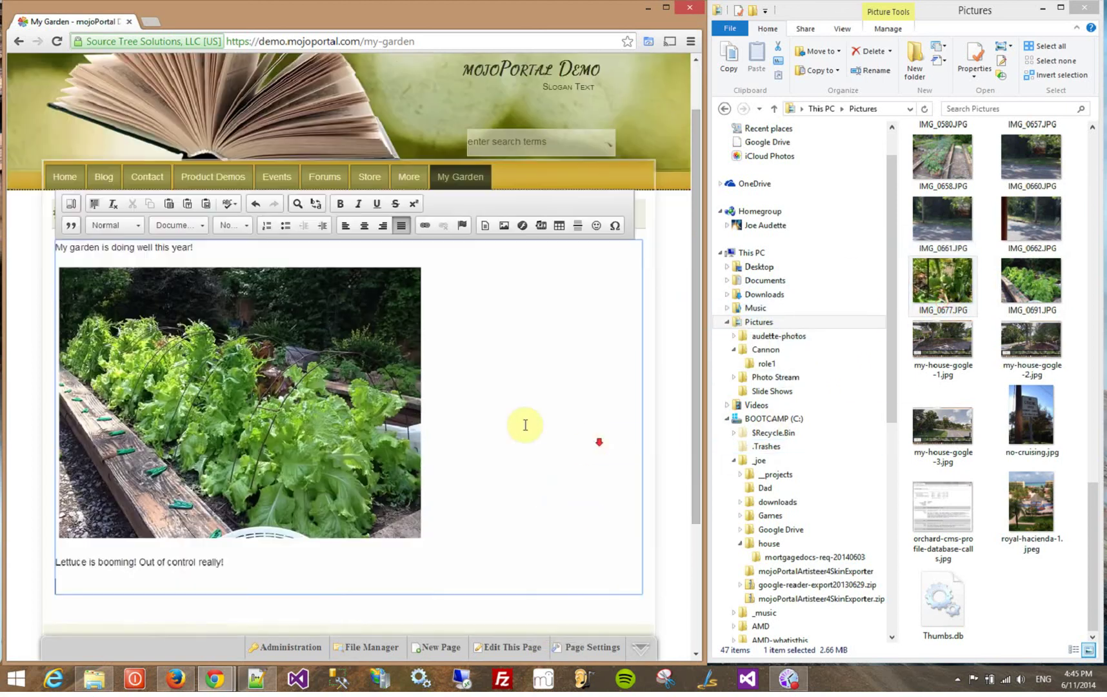
left_click(74, 519)
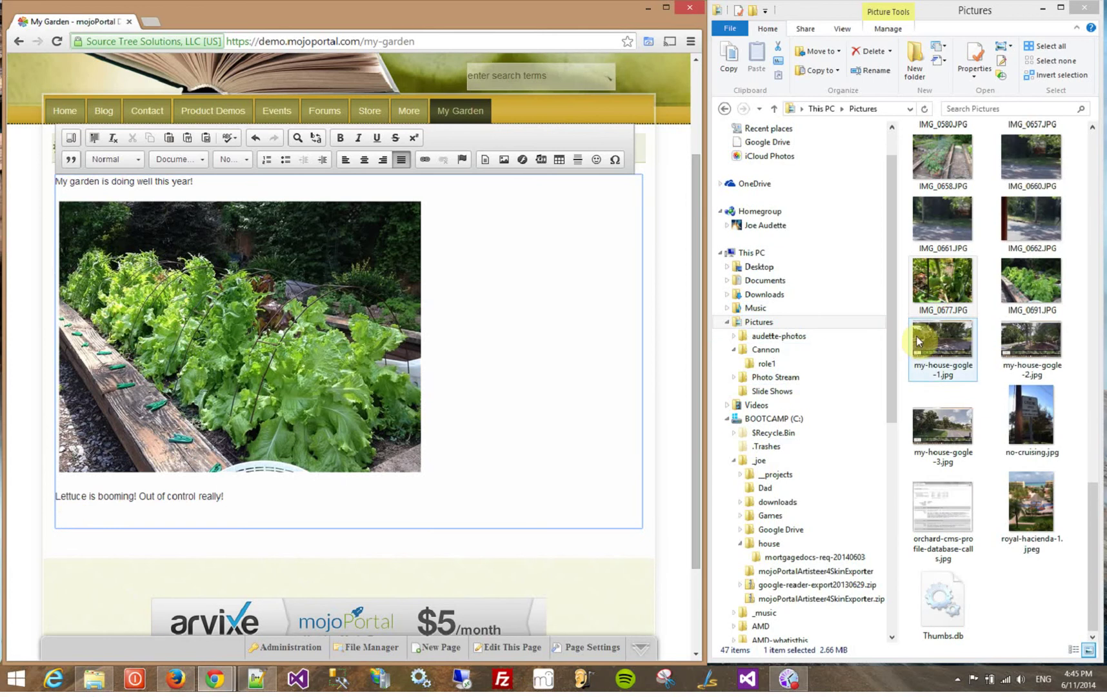
left_click_drag(942, 284, 123, 526)
scroll(123, 524, "down", 3)
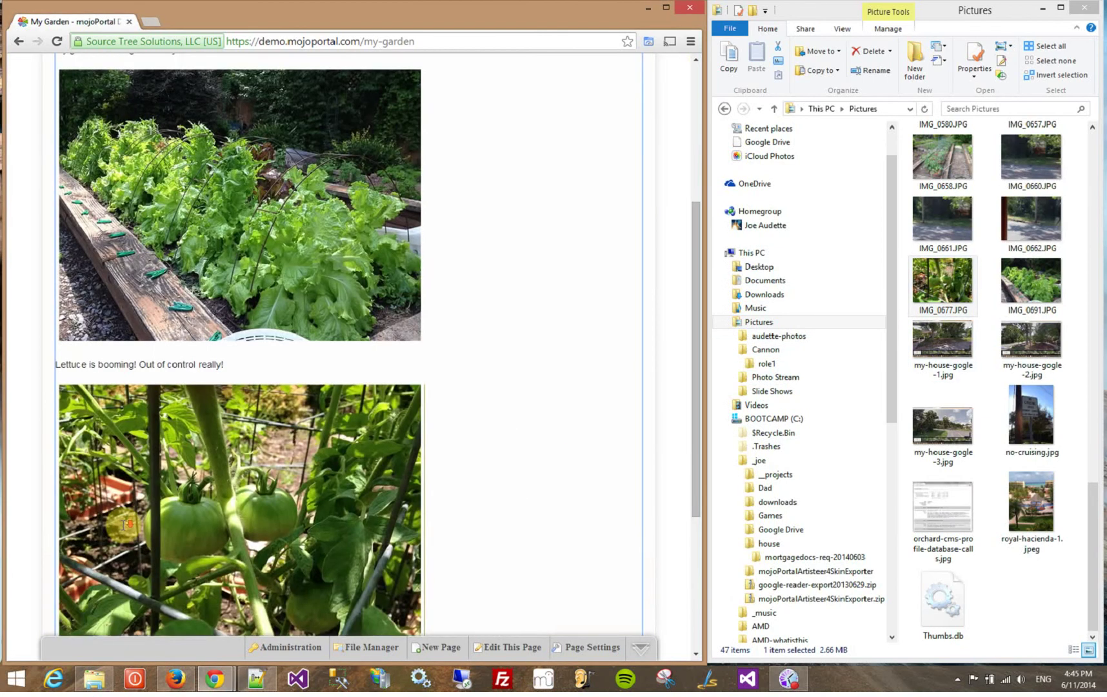
scroll(115, 455, "up", 5)
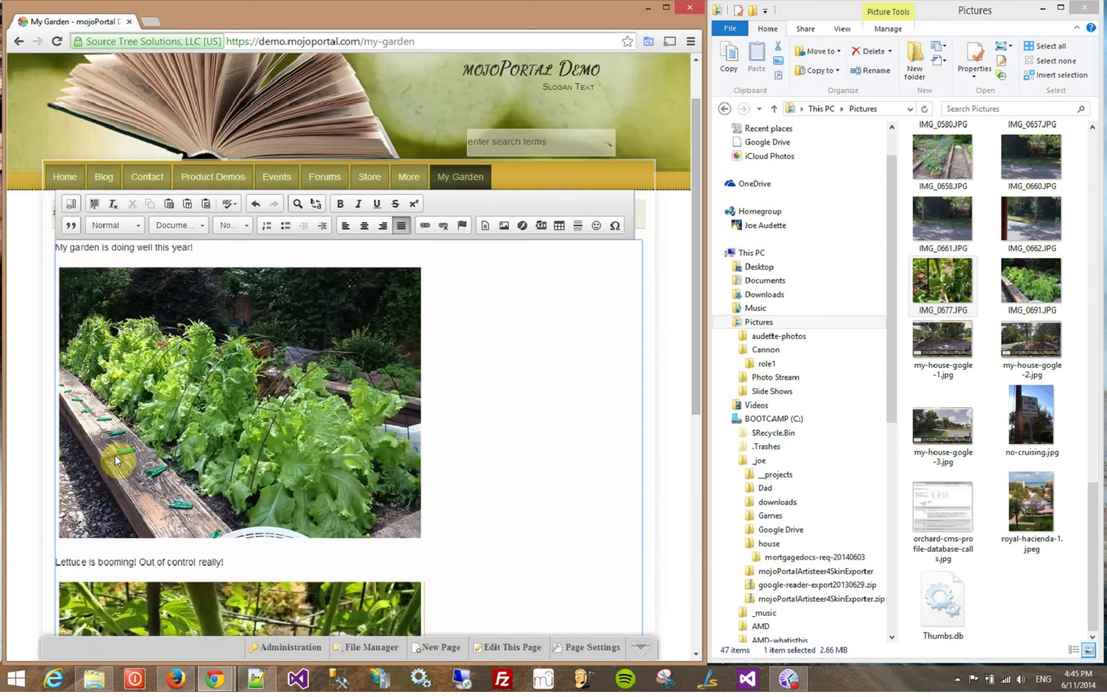
left_click(16, 362)
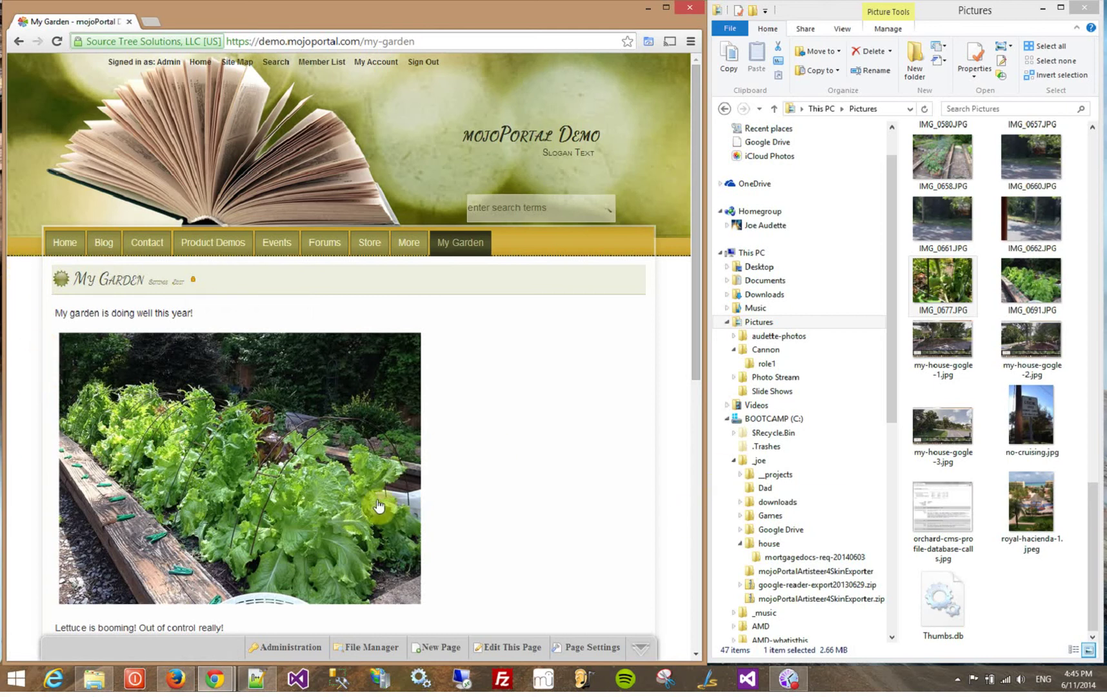
Maximize the browser and view the full-size lettuce photo img_0691-fs.jpg
left_click(667, 7)
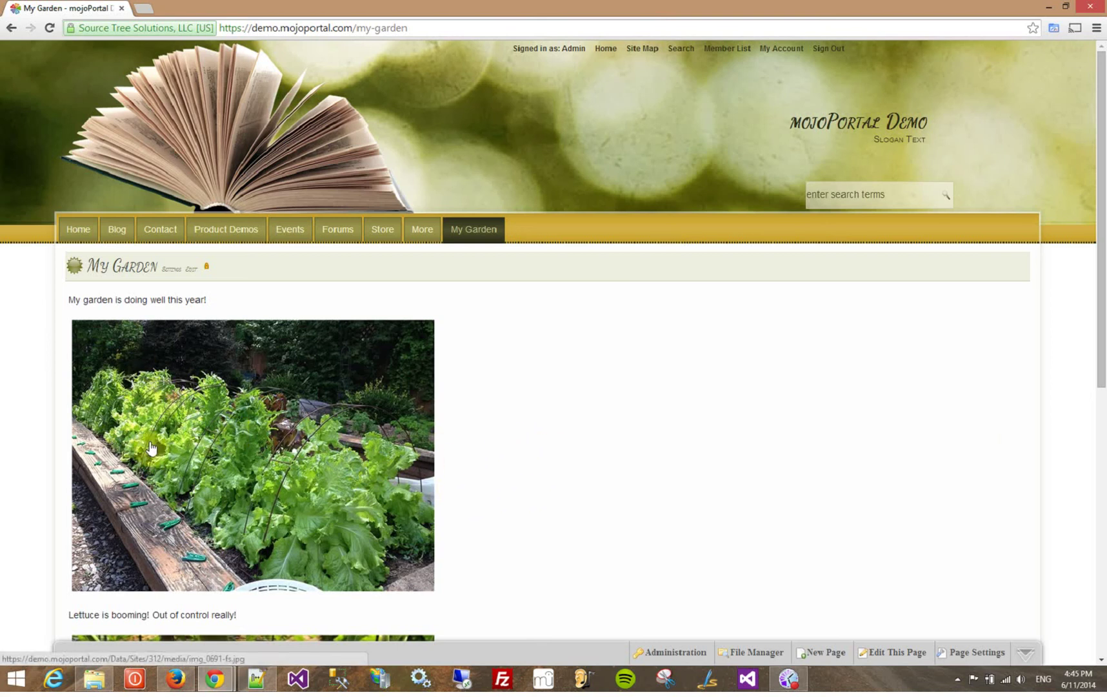
left_click(244, 427)
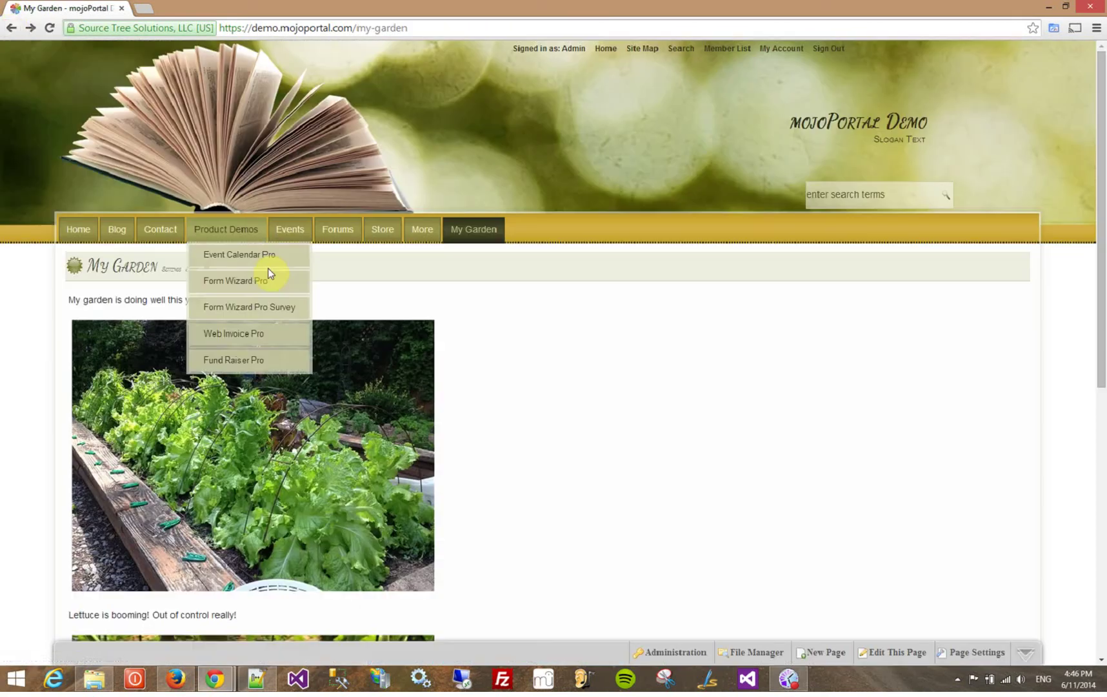
scroll(675, 493, "down", 3)
scroll(676, 499, "up", 3)
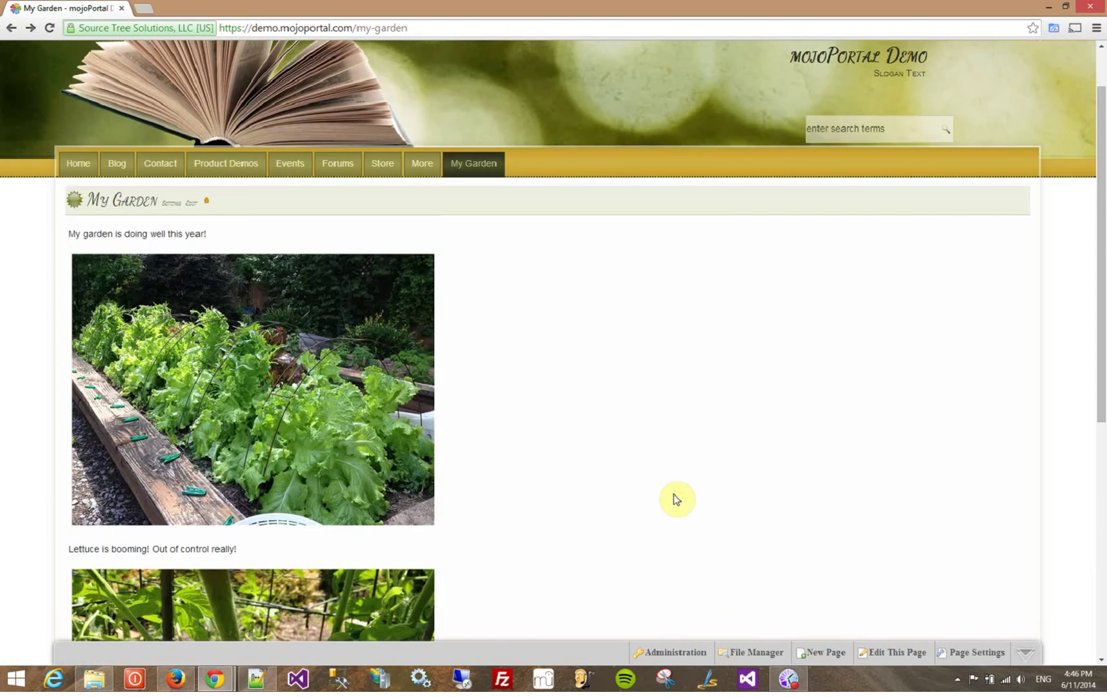
left_click(209, 206)
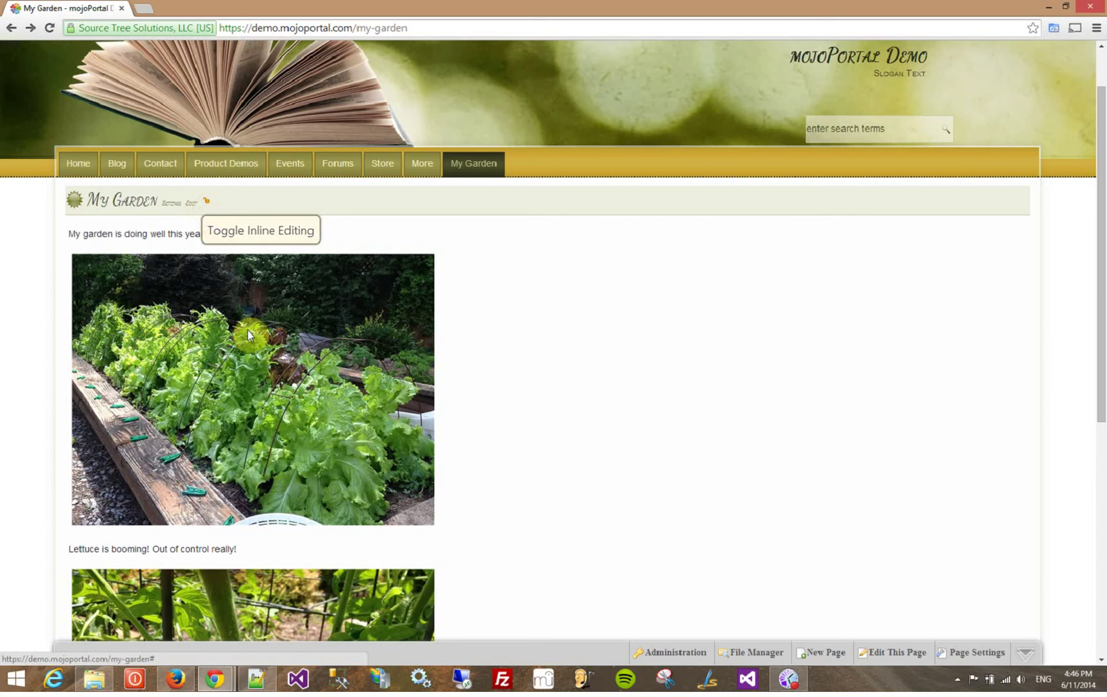
left_click(258, 354)
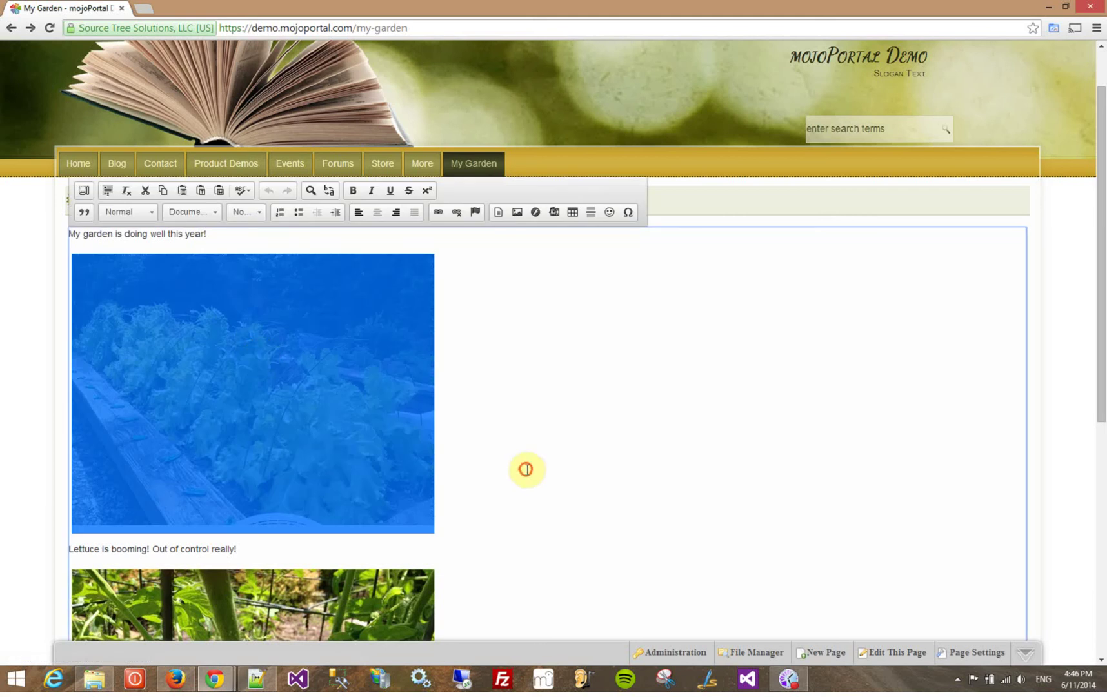
left_click(522, 467)
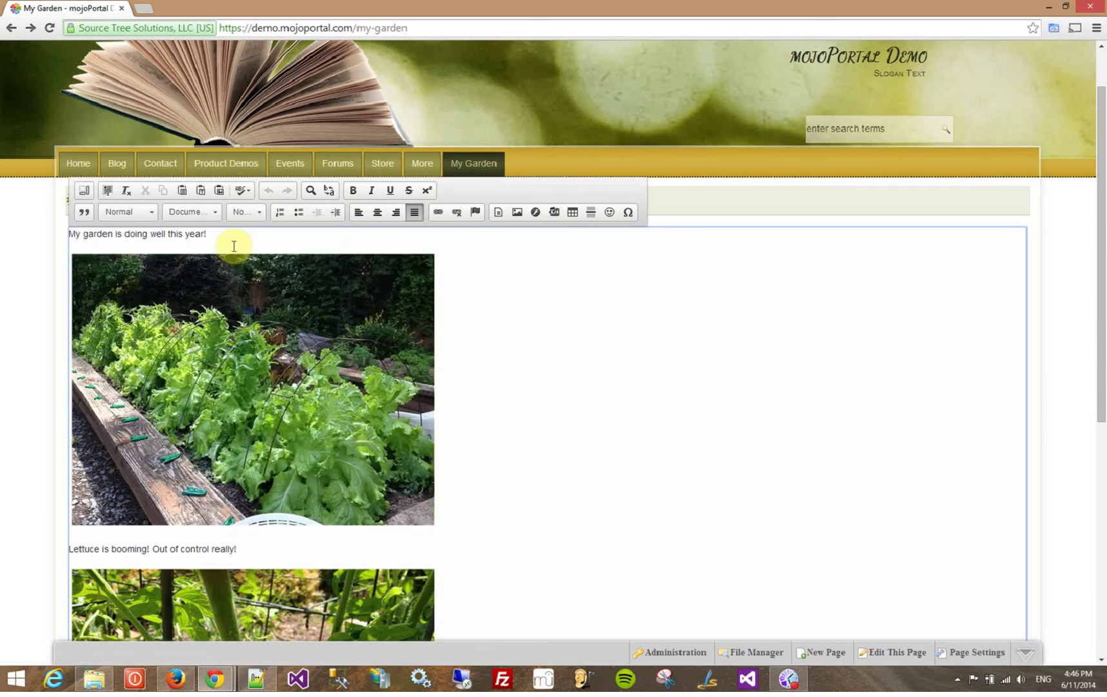
left_click(40, 243)
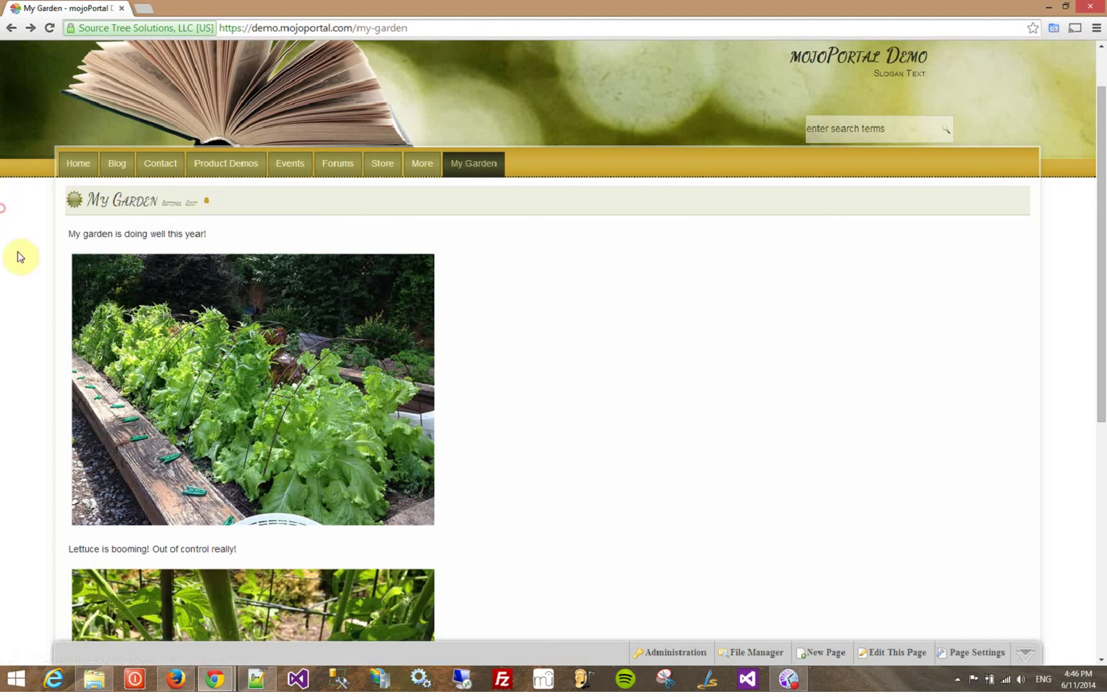
Open the HtmlEdit page for the My Garden content through its Edit link
scroll(36, 578, "down", 5)
scroll(37, 578, "up", 5)
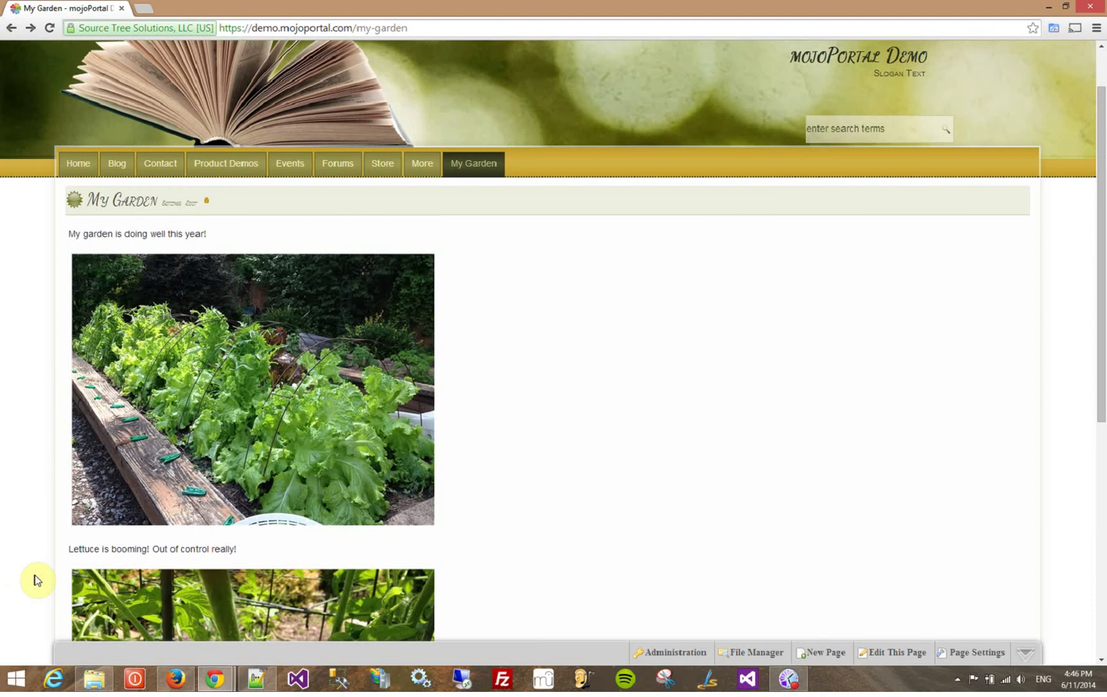
left_click(189, 204)
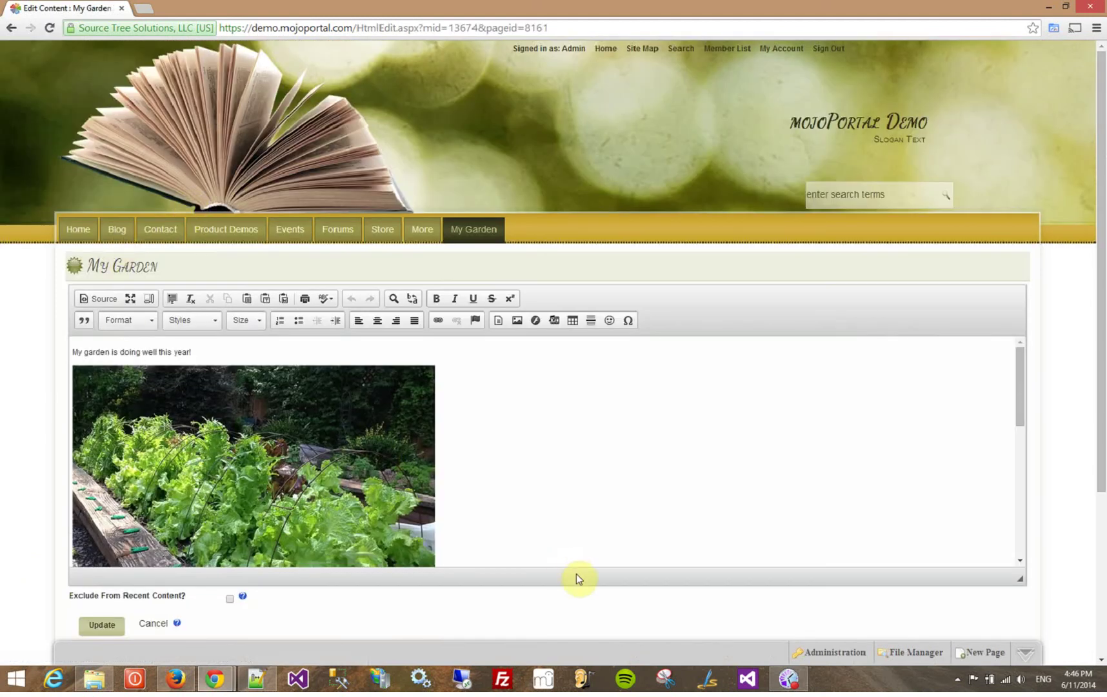
scroll(579, 571, "down", 3)
scroll(598, 539, "up", 3)
Enable Force Content Versioning in Site Settings, save, and return to Home
left_click(829, 653)
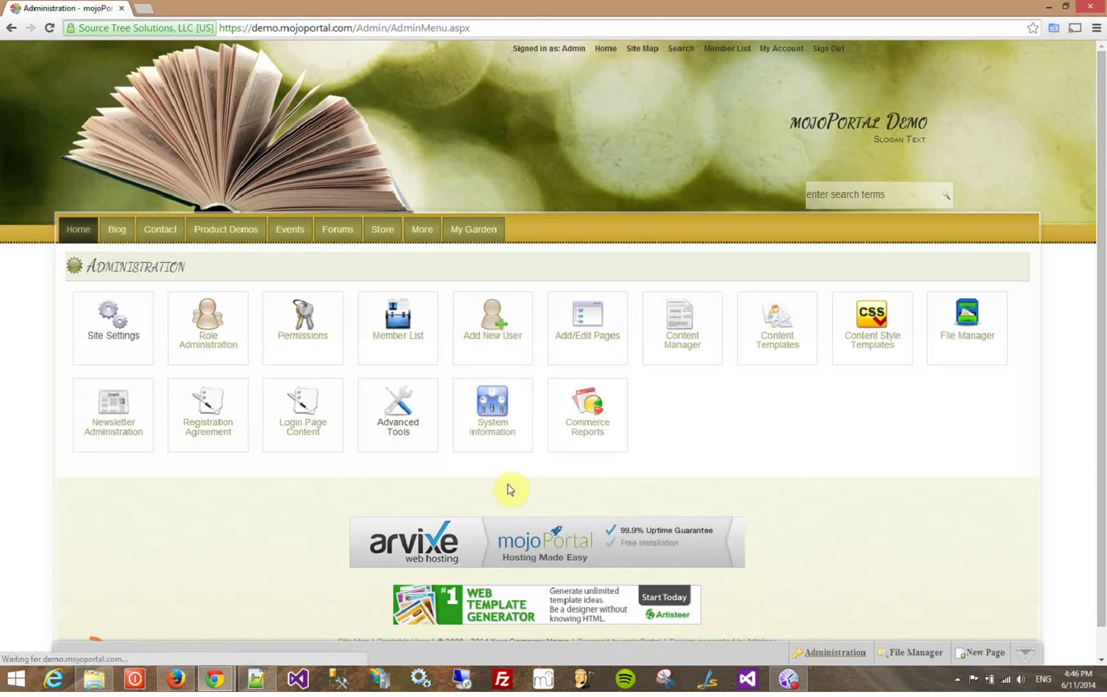
left_click(118, 312)
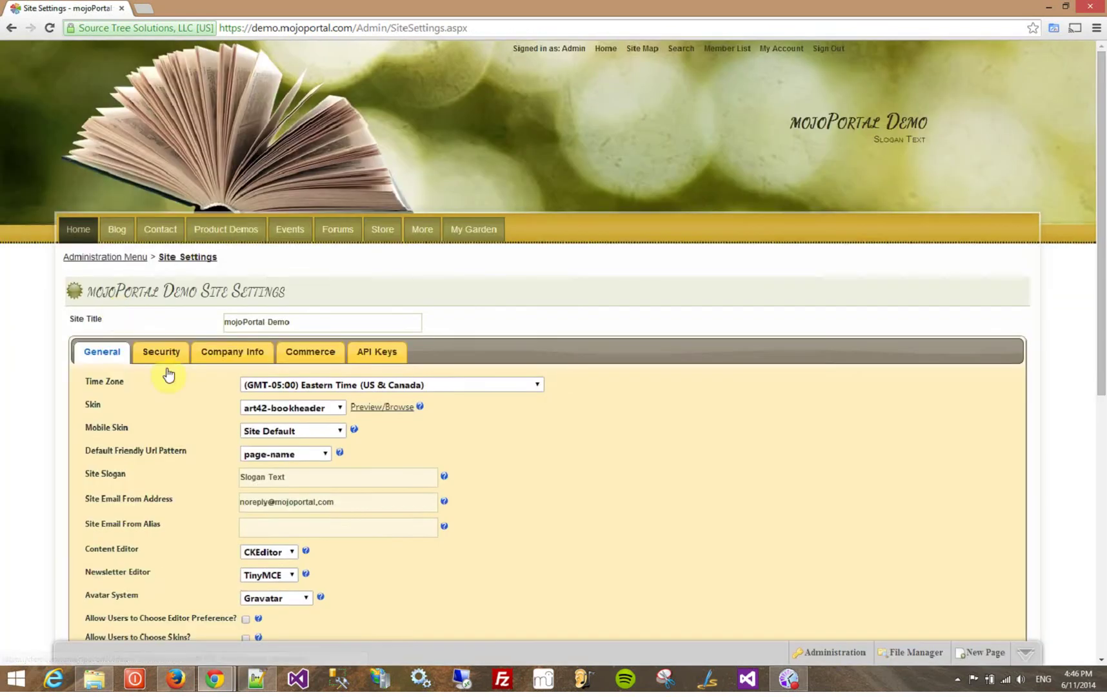
scroll(171, 380, "down", 3)
scroll(177, 395, "down", 2)
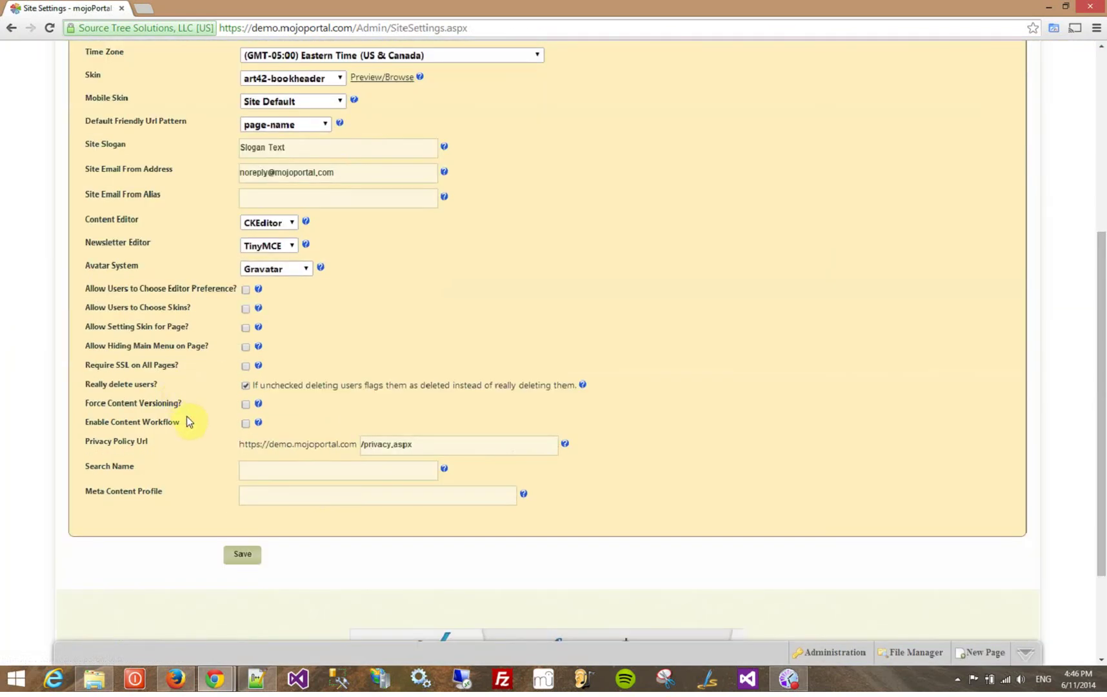
left_click(246, 405)
left_click(245, 558)
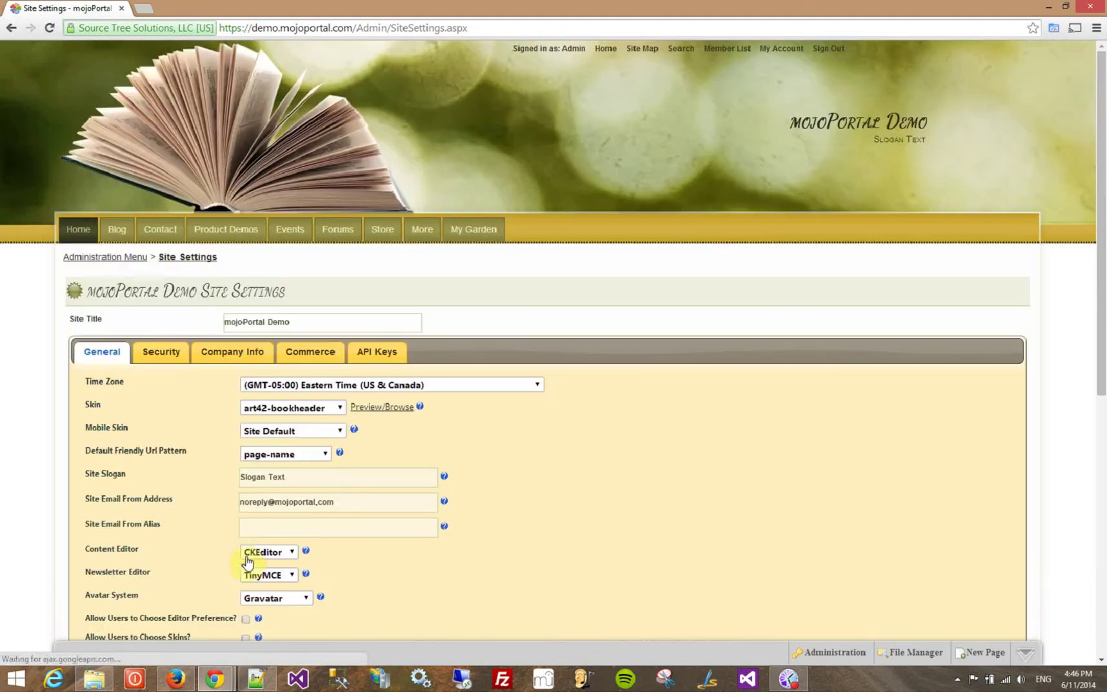
left_click(71, 232)
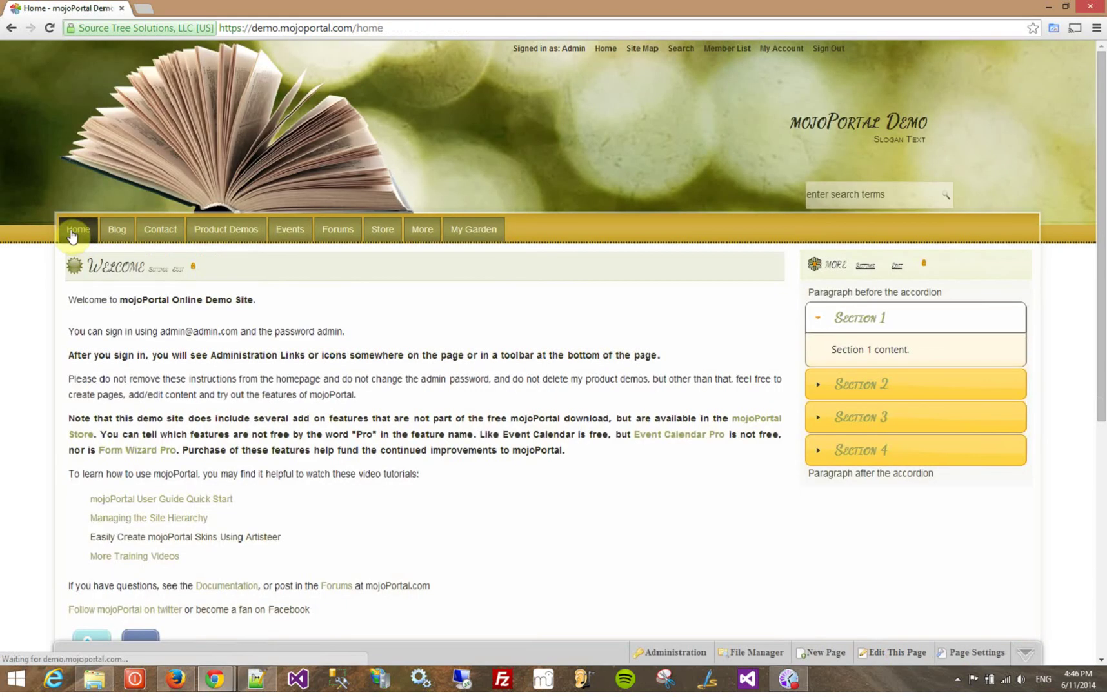
Open the My Garden content editor with the caret in the tomato caption
left_click(459, 231)
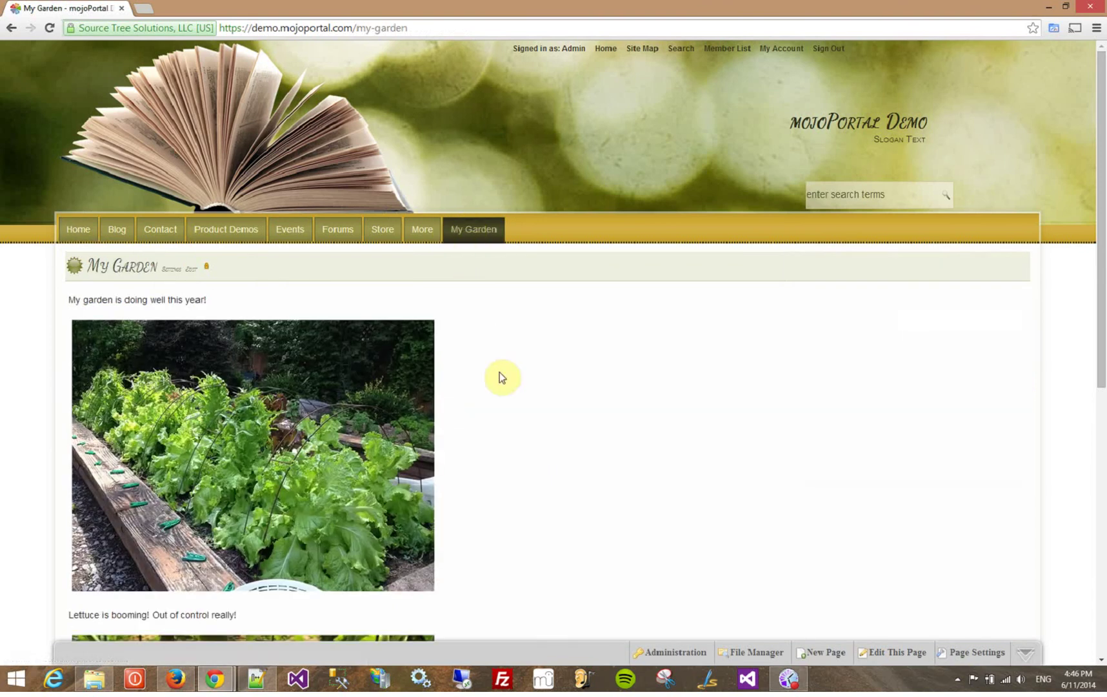
left_click(188, 268)
scroll(626, 464, "down", 10)
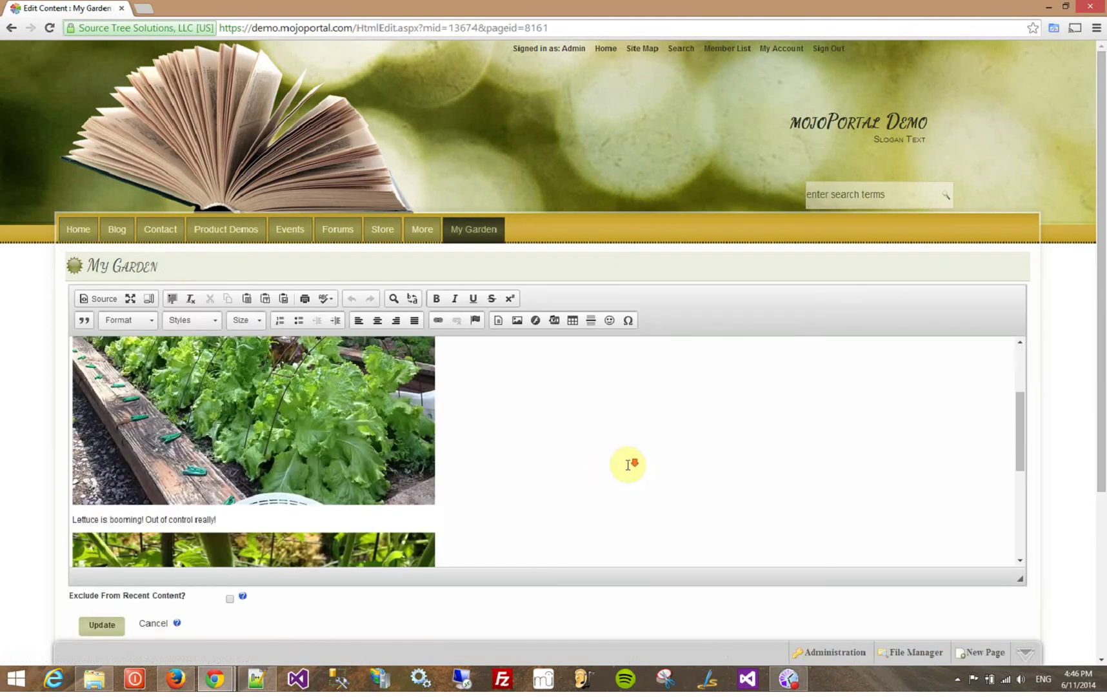
left_click(546, 464)
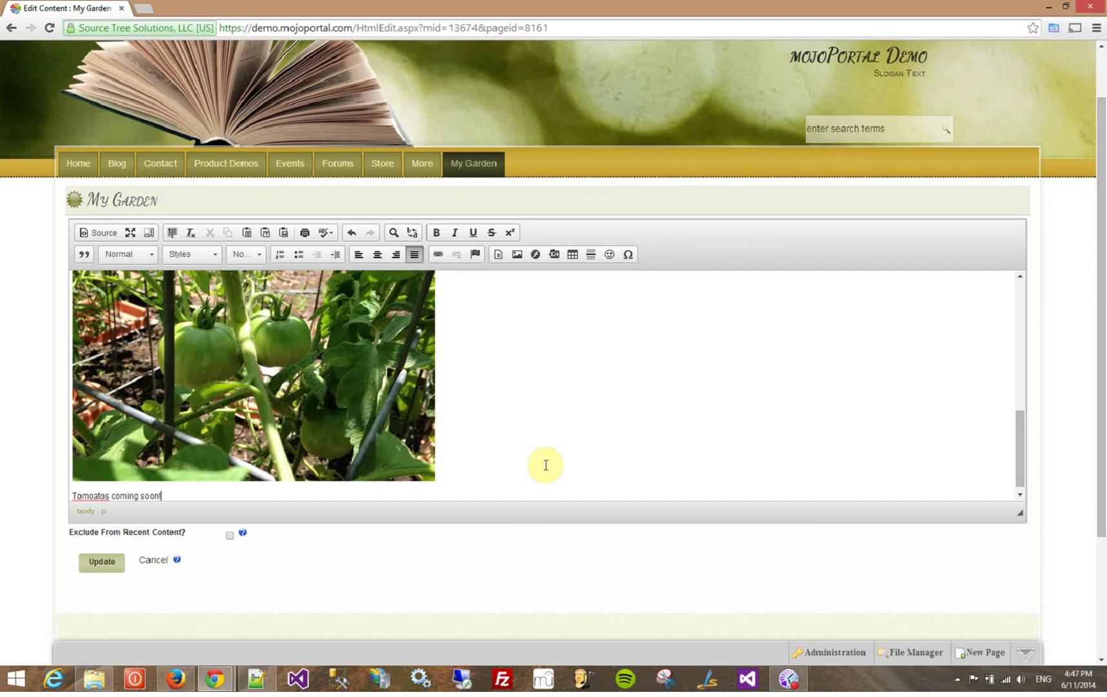
scroll(546, 464, "down", 1)
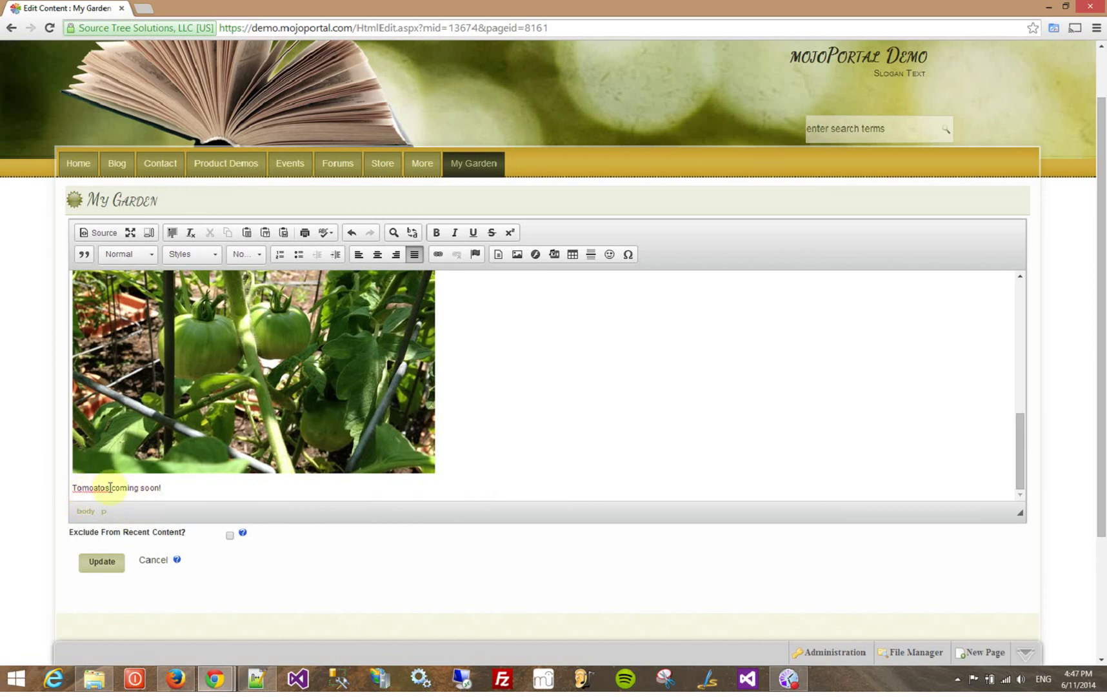
Correct 'Tomoatos' to 'Tomato' using spell-check suggestions and update the content
right_click(89, 487)
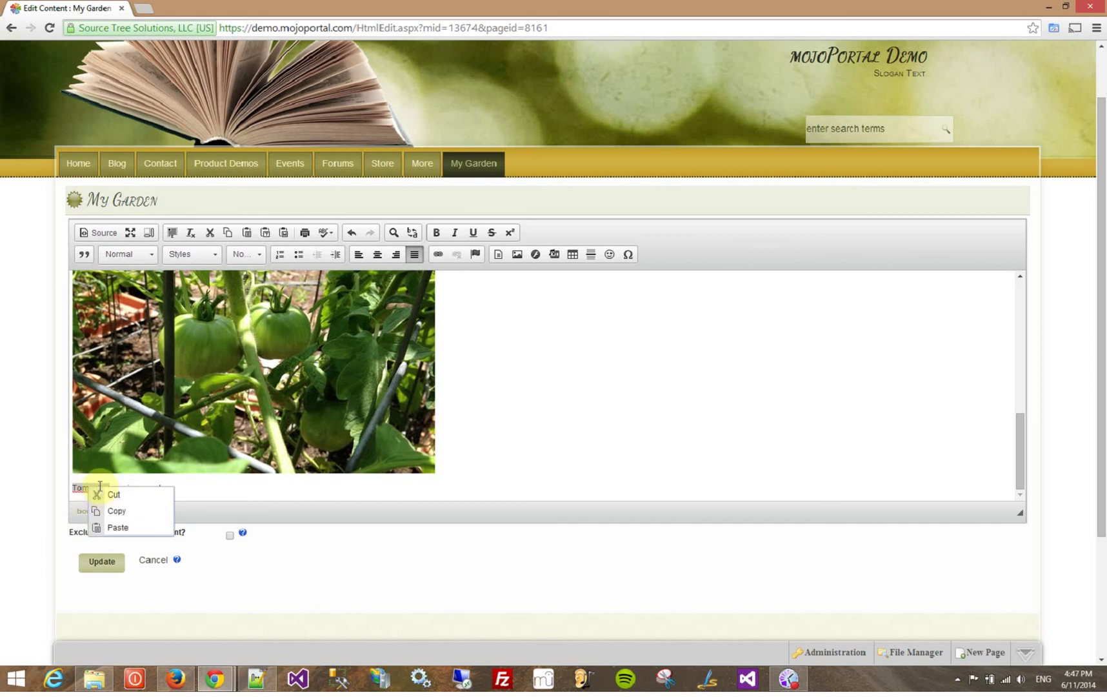
left_click(121, 487)
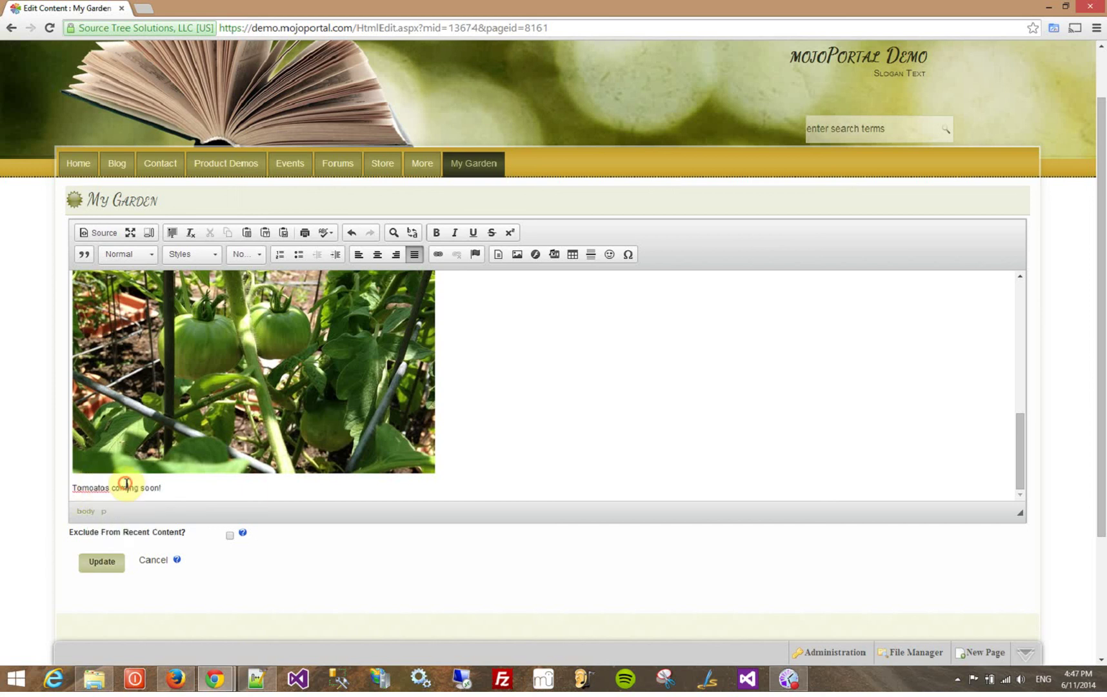
right_click(90, 487)
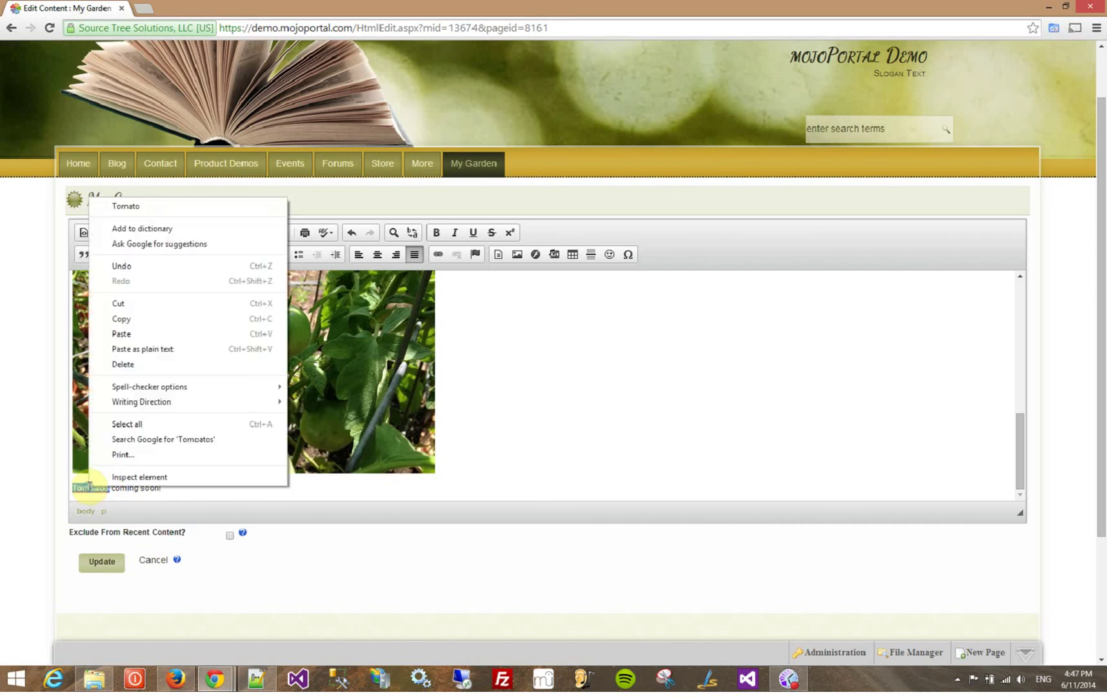
left_click(122, 206)
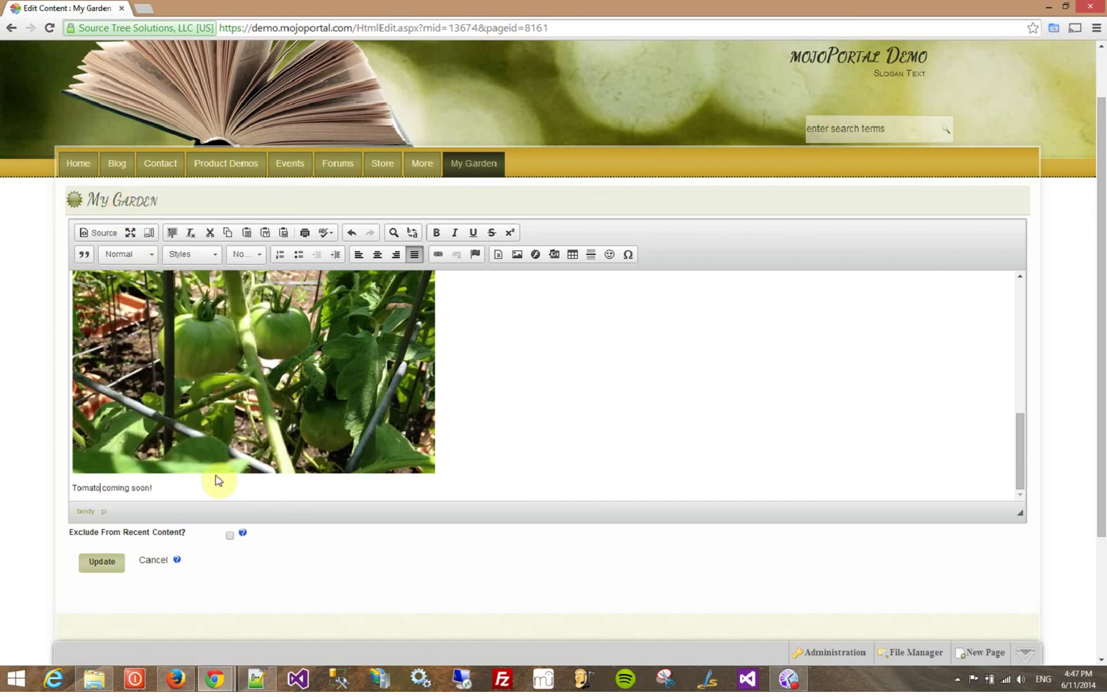
left_click(102, 561)
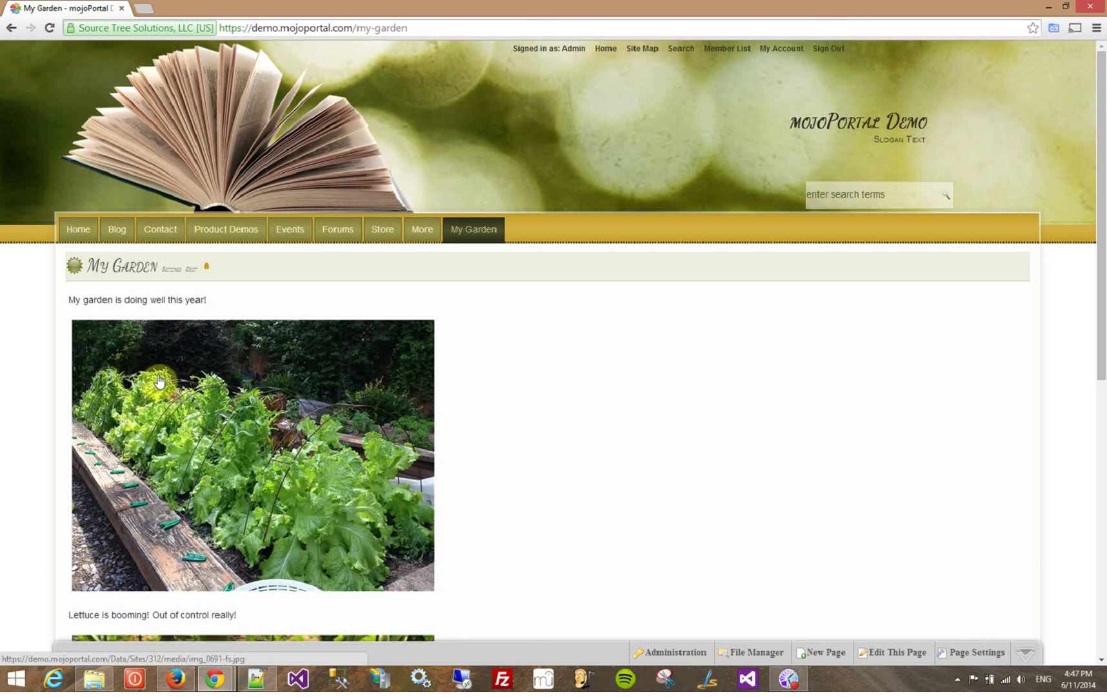
Reopen the My Garden content editor and scroll to its Previous Versions table
left_click(191, 270)
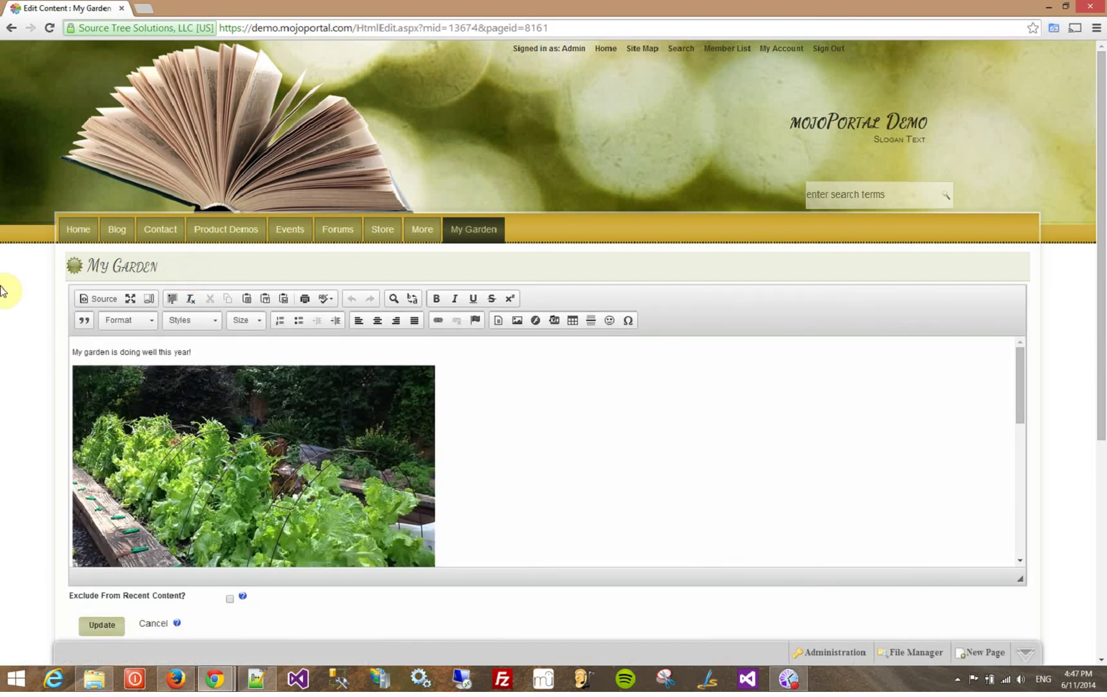
scroll(50, 330, "down", 3)
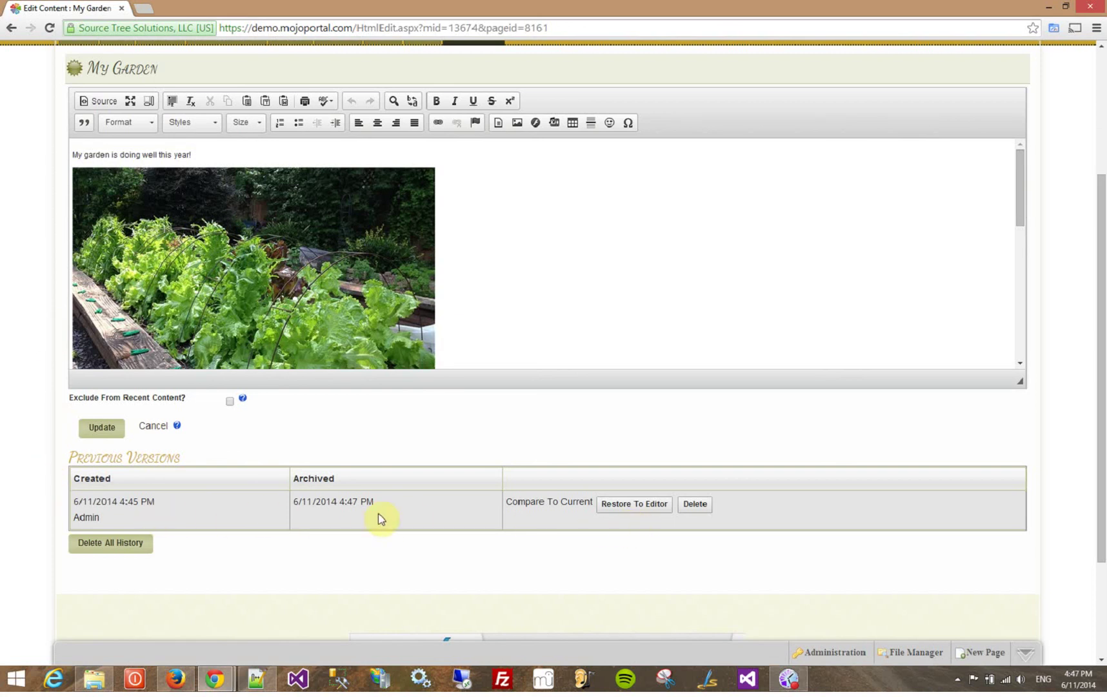
left_click(553, 502)
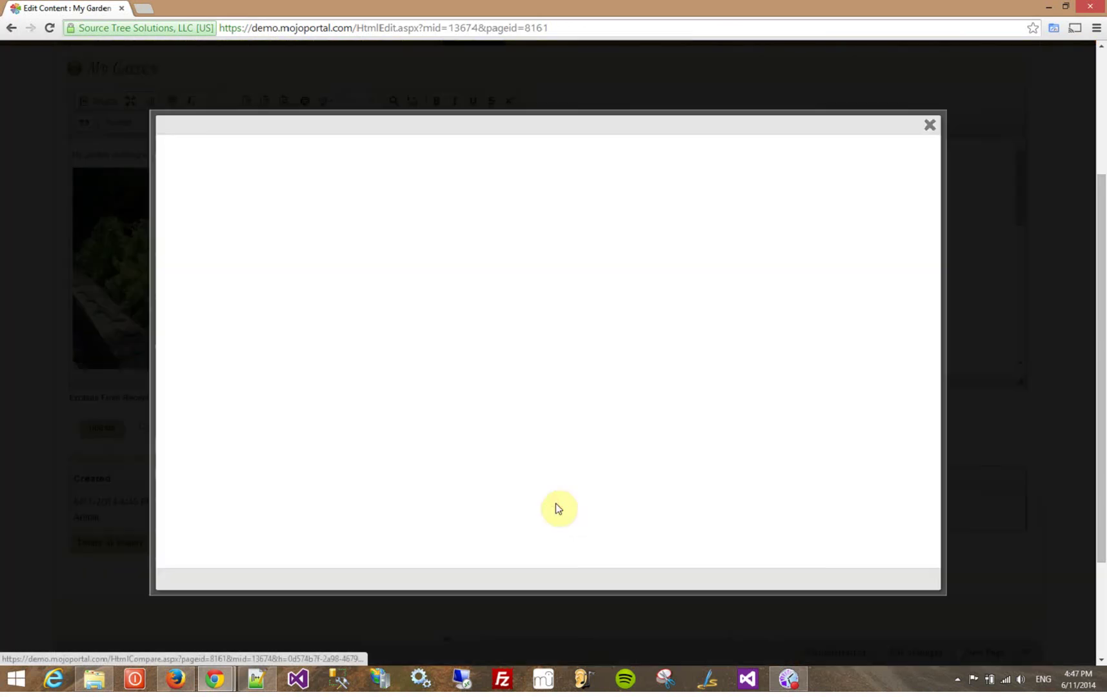
scroll(559, 509, "down", 5)
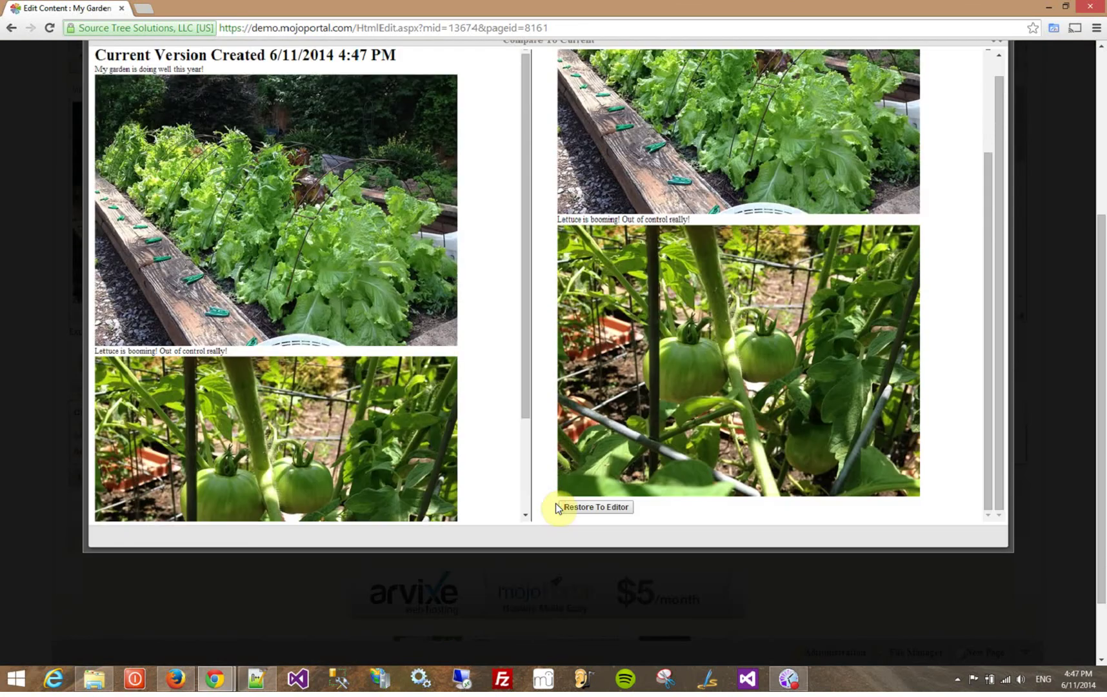
scroll(467, 373, "down", 3)
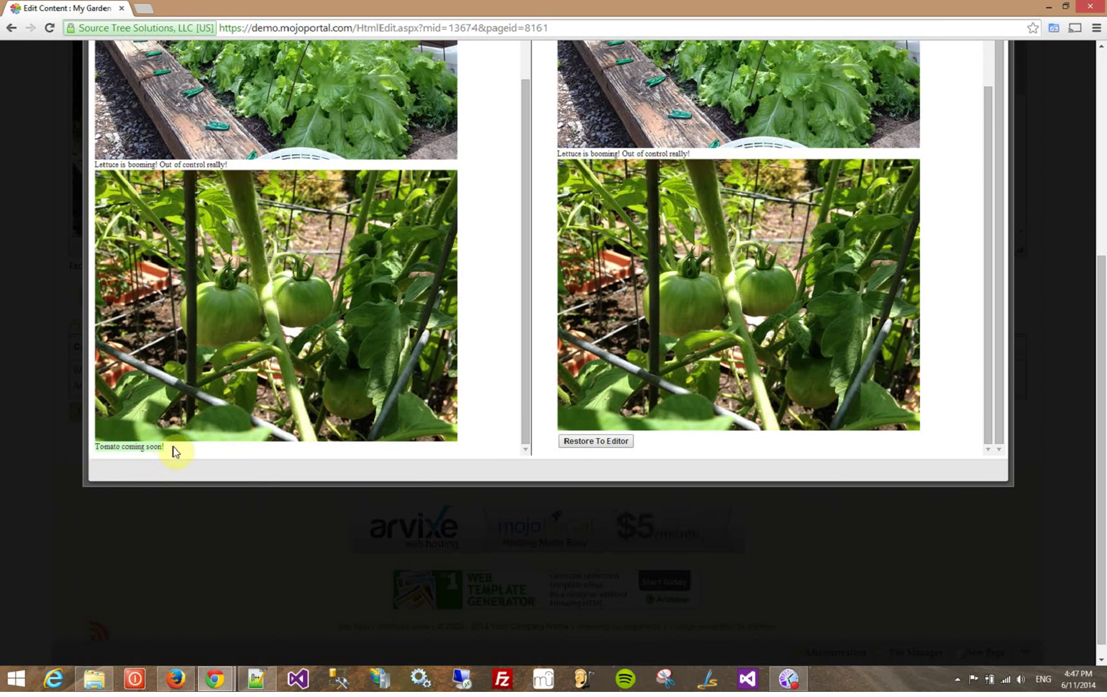
scroll(353, 433, "up", 5)
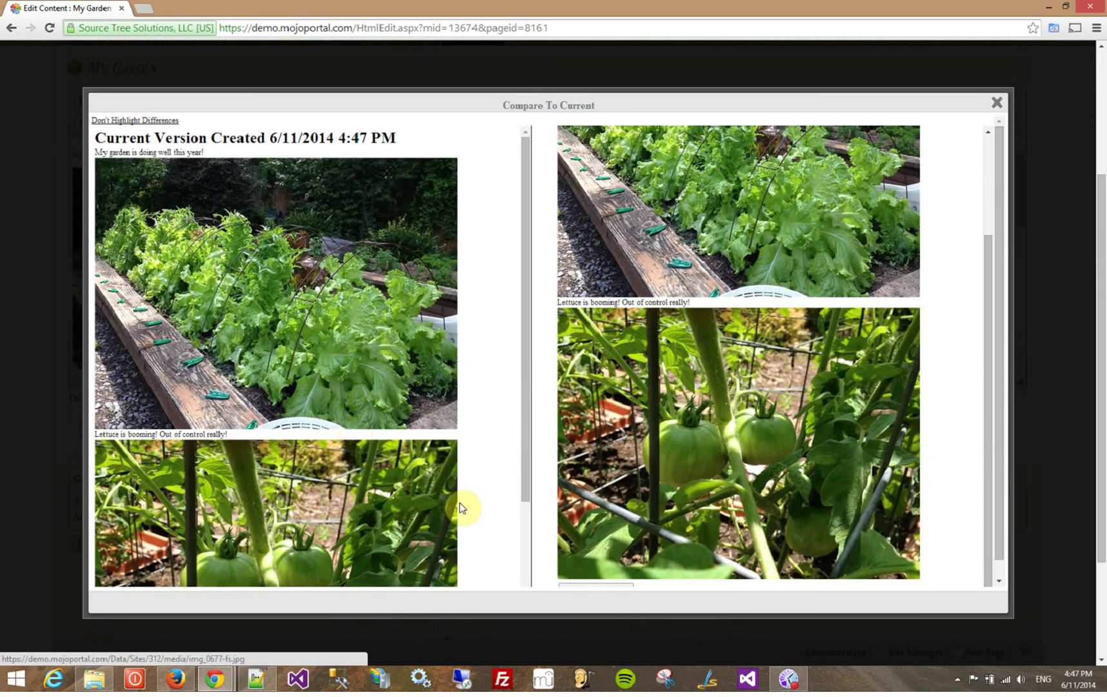
scroll(445, 490, "down", 3)
scroll(591, 495, "down", 1)
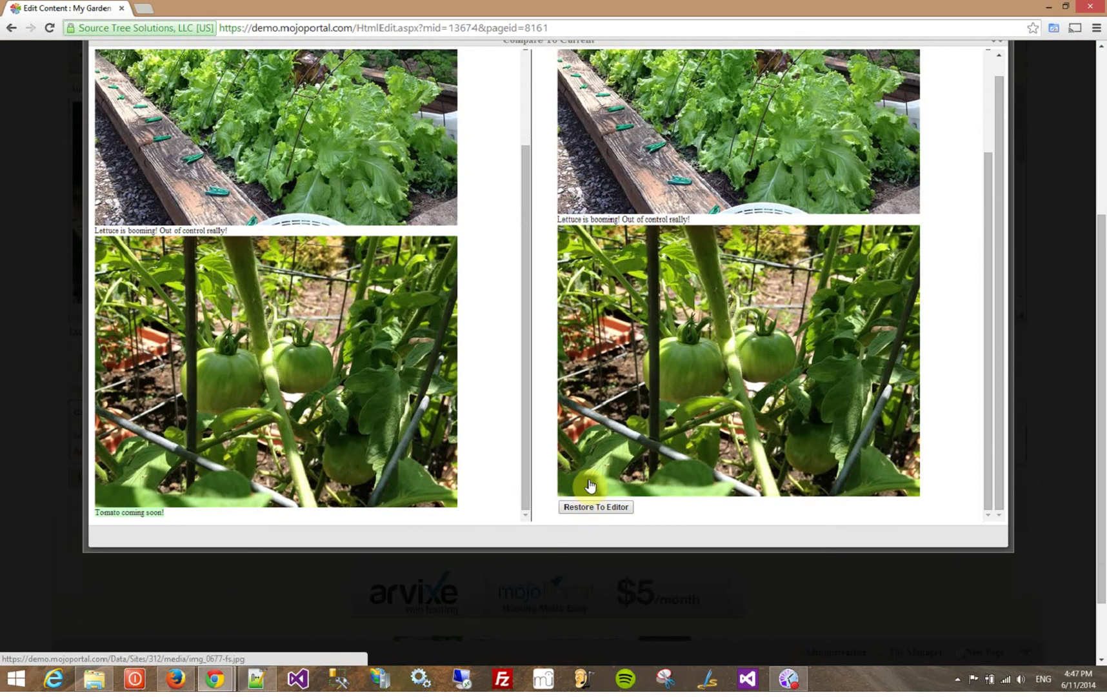
scroll(590, 480, "up", 5)
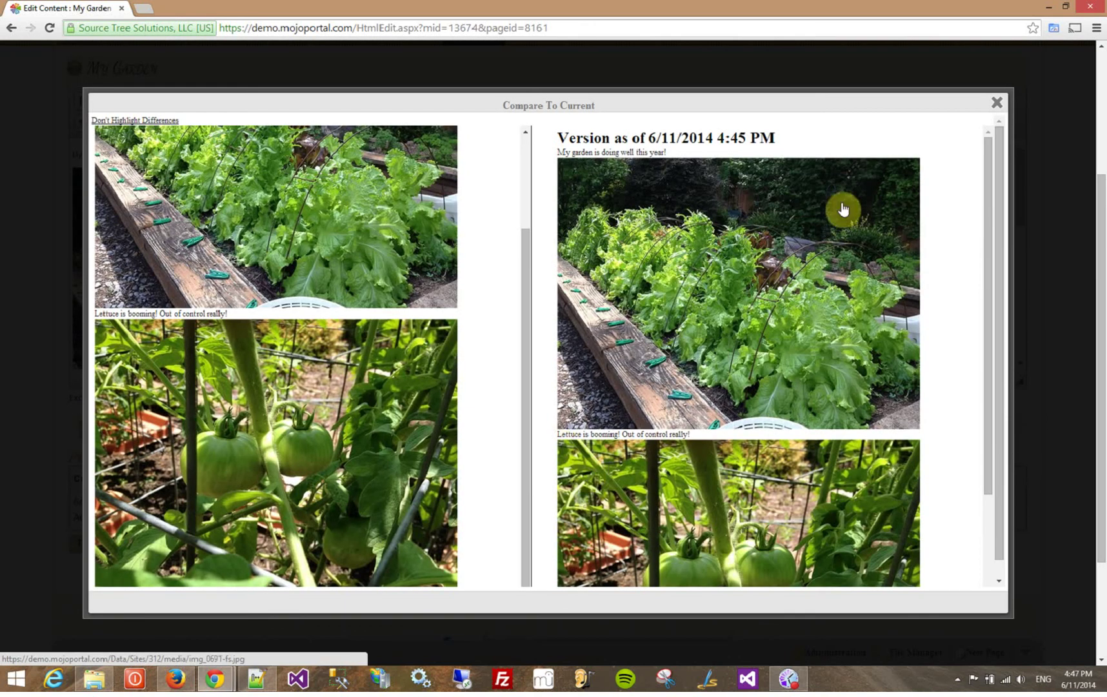
left_click(999, 104)
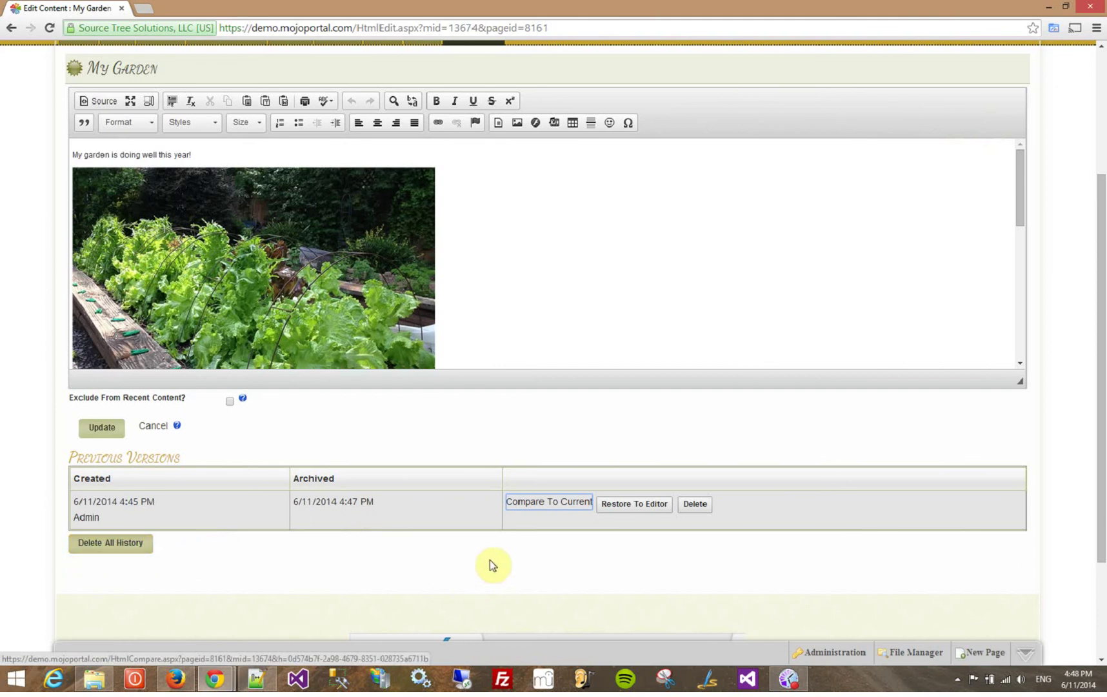
Return to the My Garden page via Home, enable inline editing, and open Image Properties
scroll(490, 565, "up", 3)
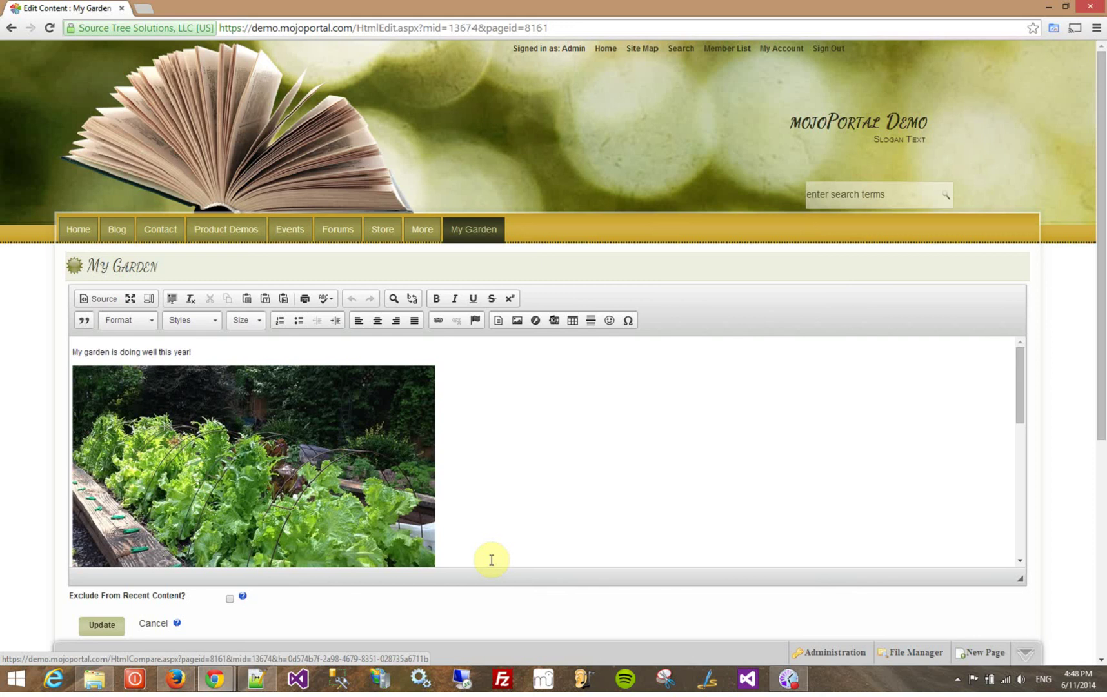
left_click(78, 231)
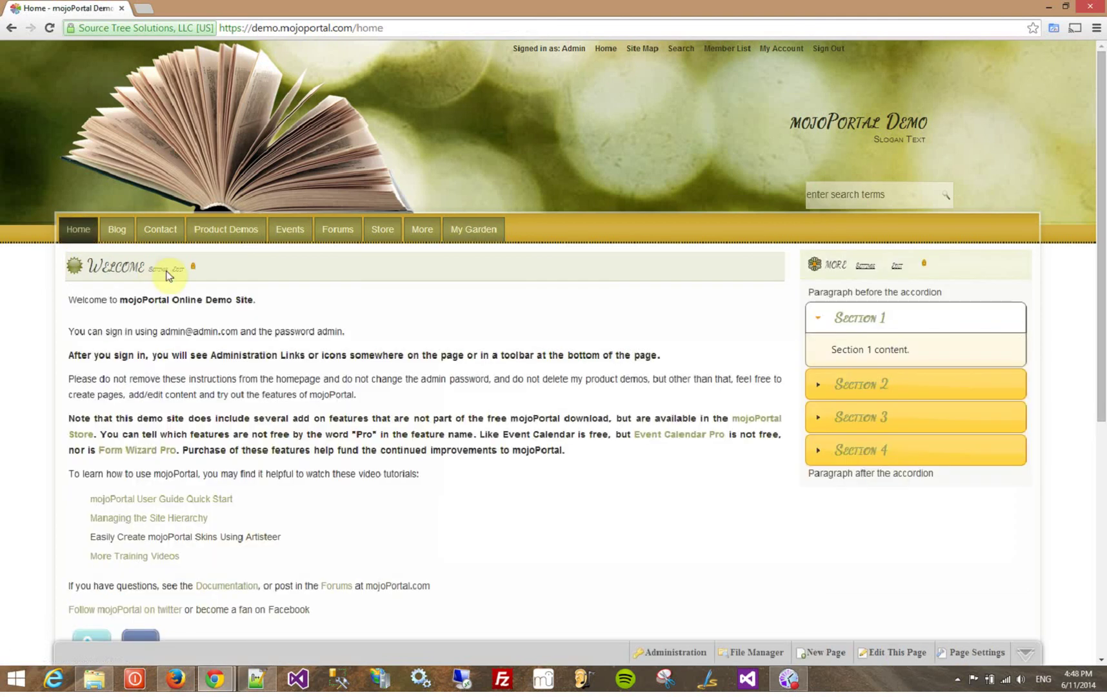
left_click(488, 229)
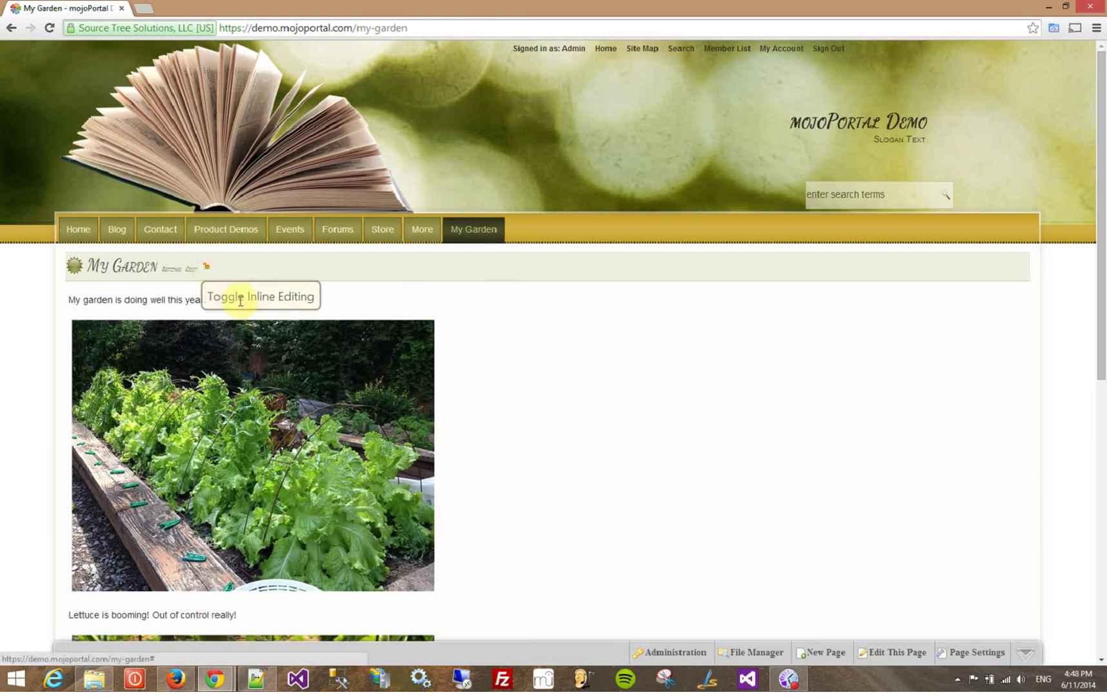
left_click(282, 305)
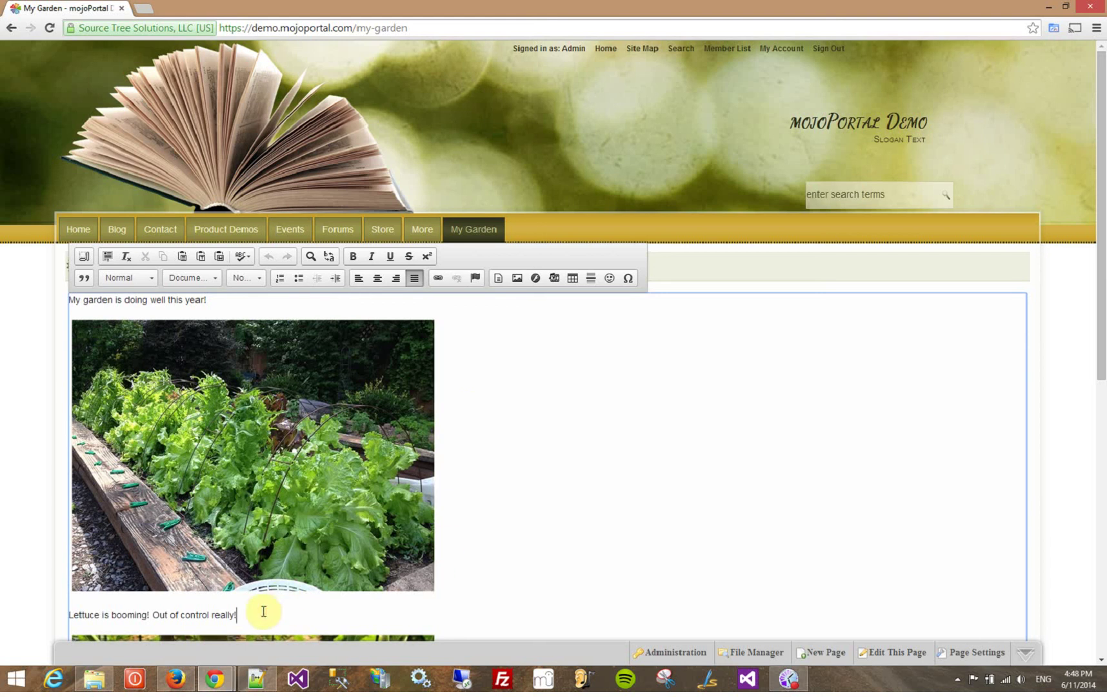
left_click(518, 281)
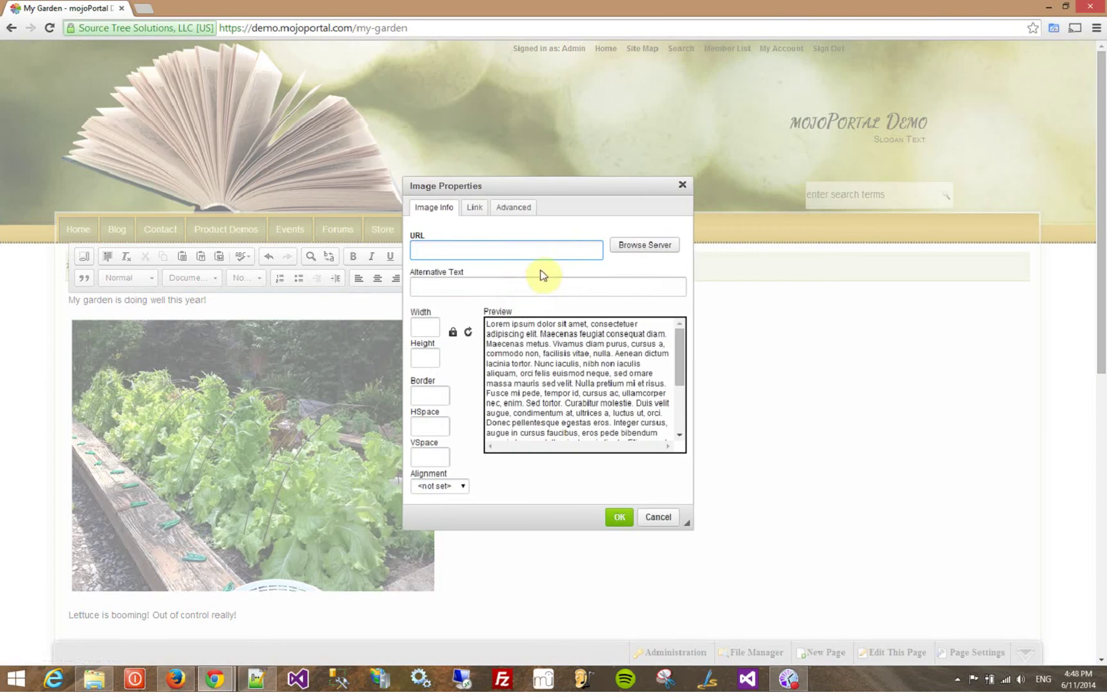
Browse the server's media images, previewing img_0677.jpg, img_0691, then the img_0677-fs.jpg tomato photo
left_click(630, 253)
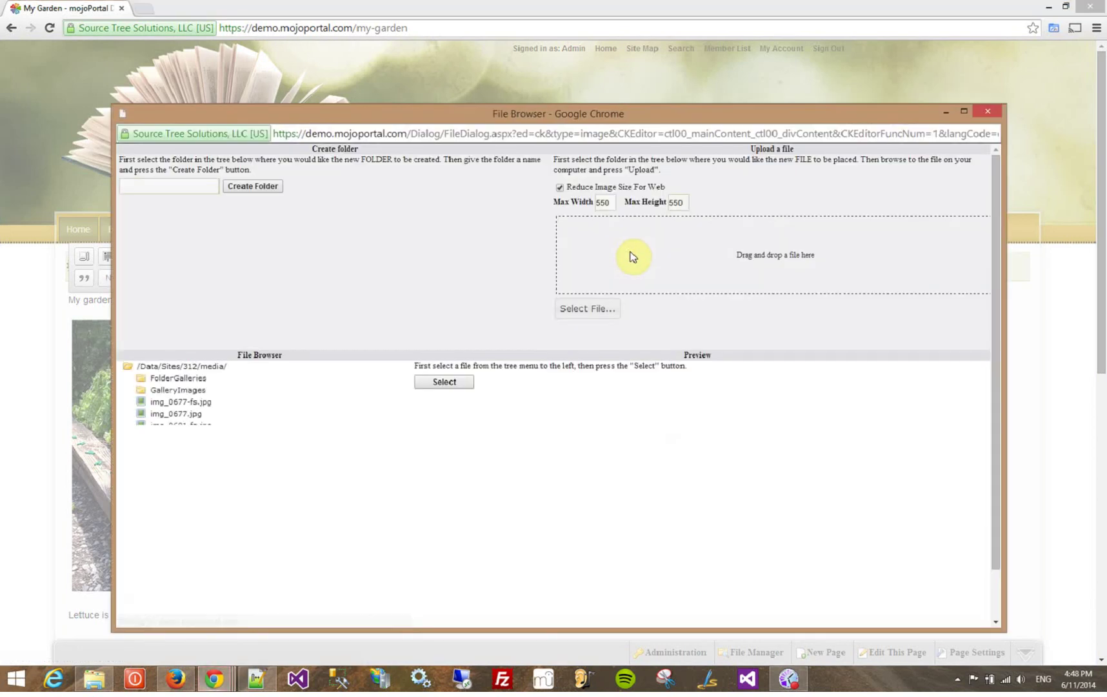
left_click(172, 416)
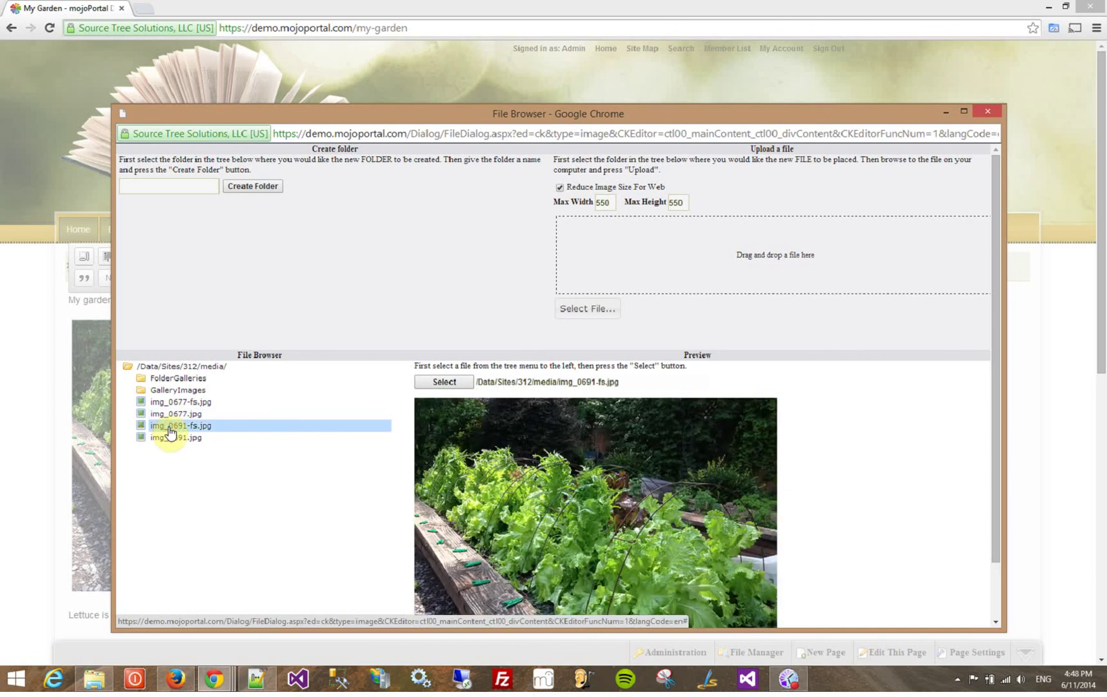
left_click(169, 439)
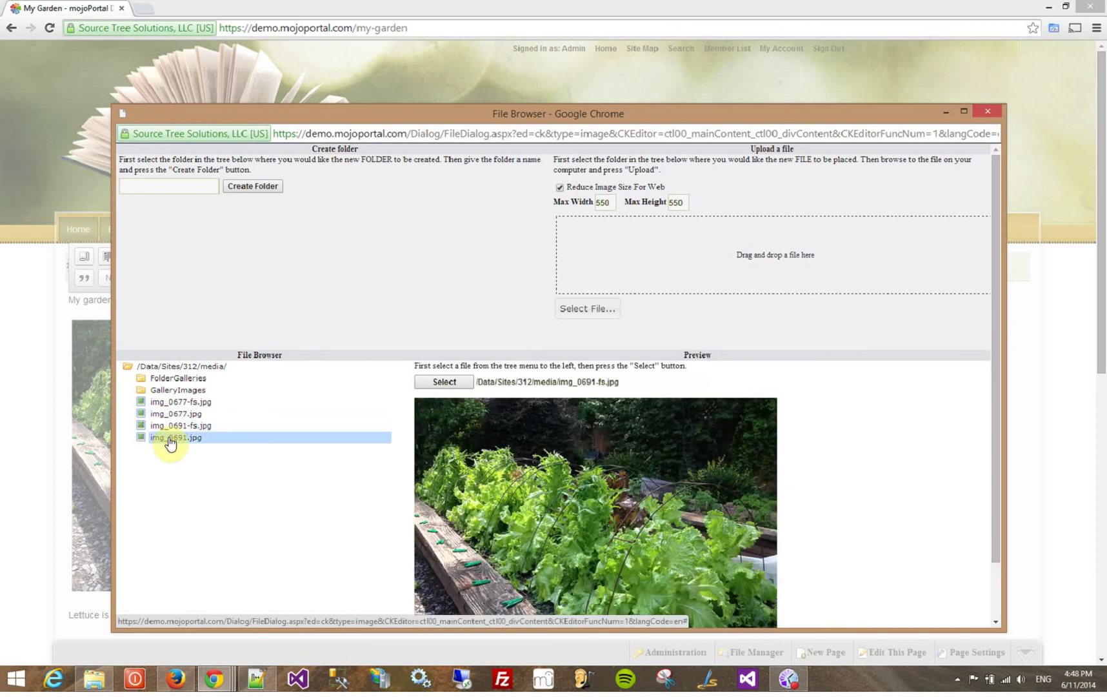
left_click(172, 401)
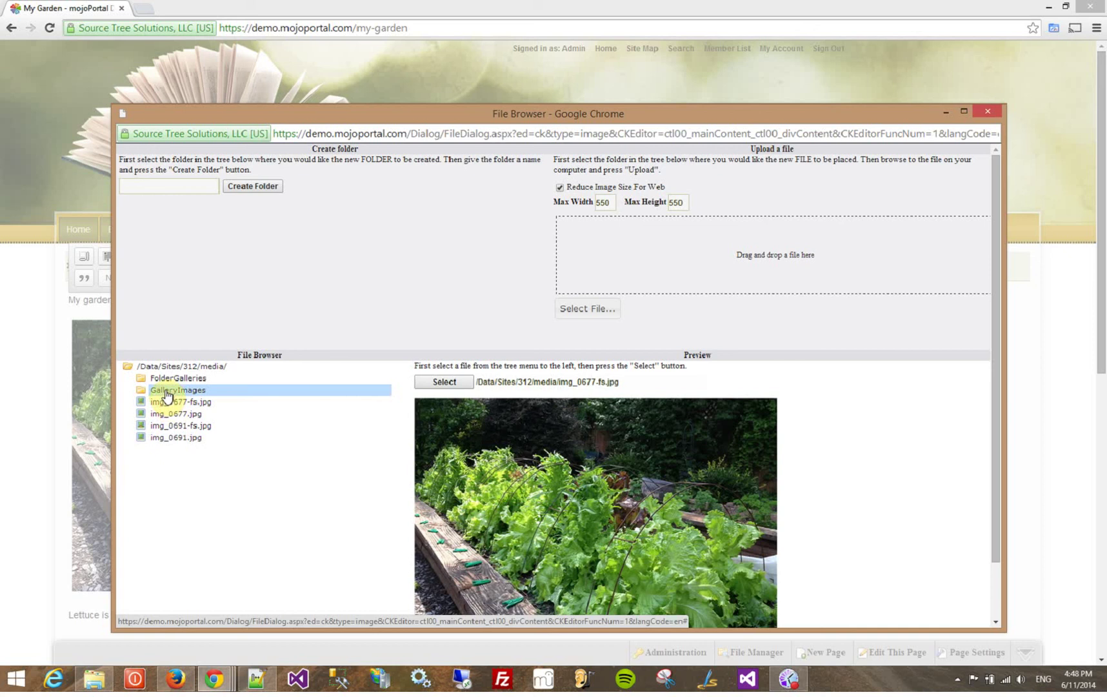